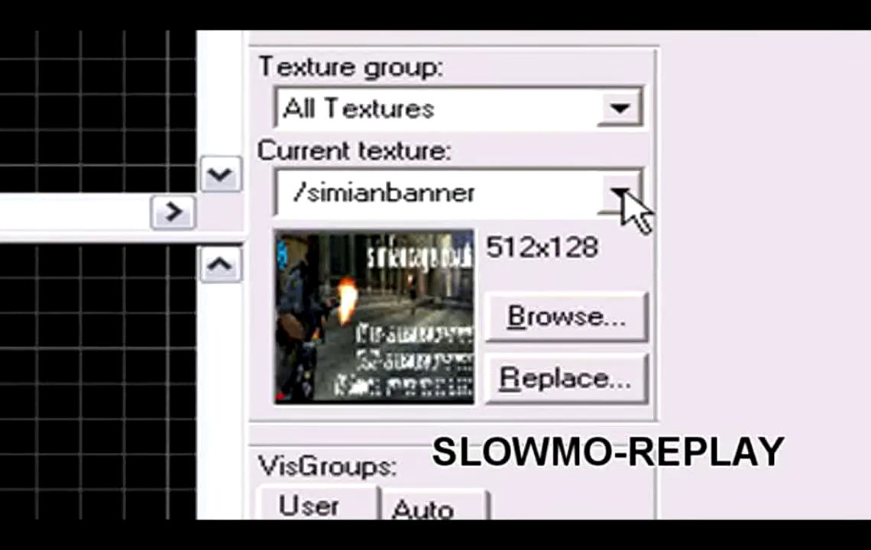
# Open the texture browser, look through the available textures and highlight brick/brickwall003a.
pyautogui.click(561, 316)
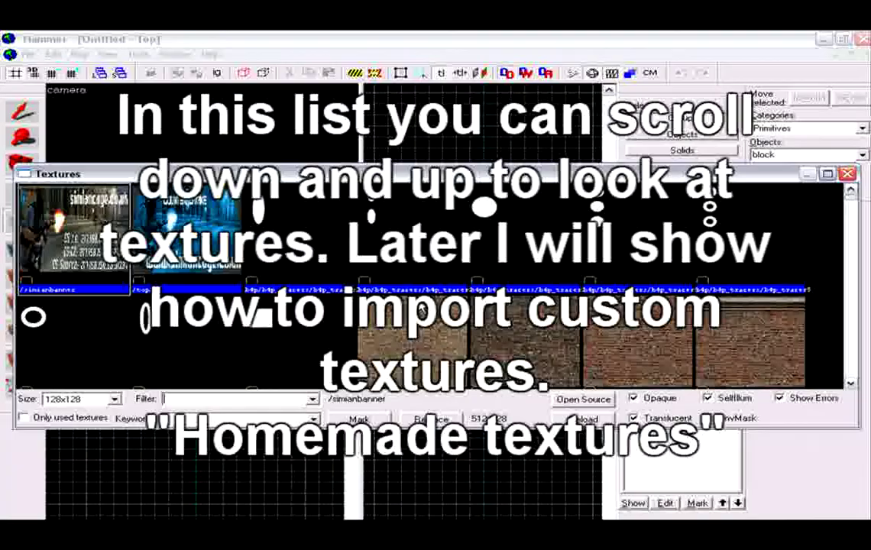
pyautogui.scroll(-10, 504, 332)
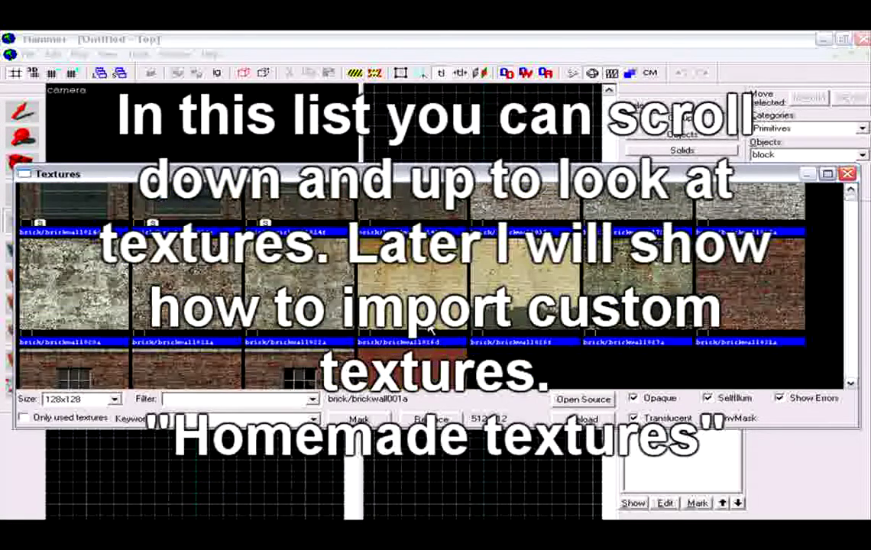
pyautogui.scroll(10, 430, 330)
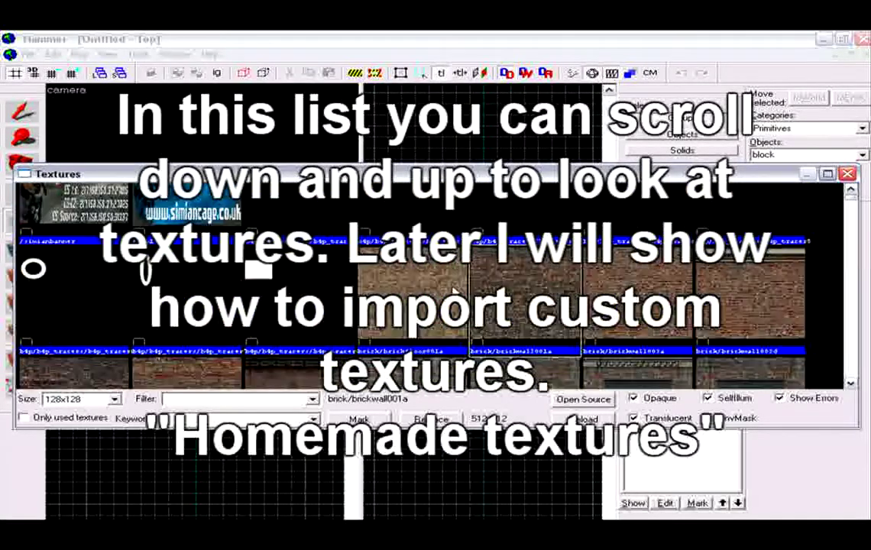
pyautogui.click(647, 296)
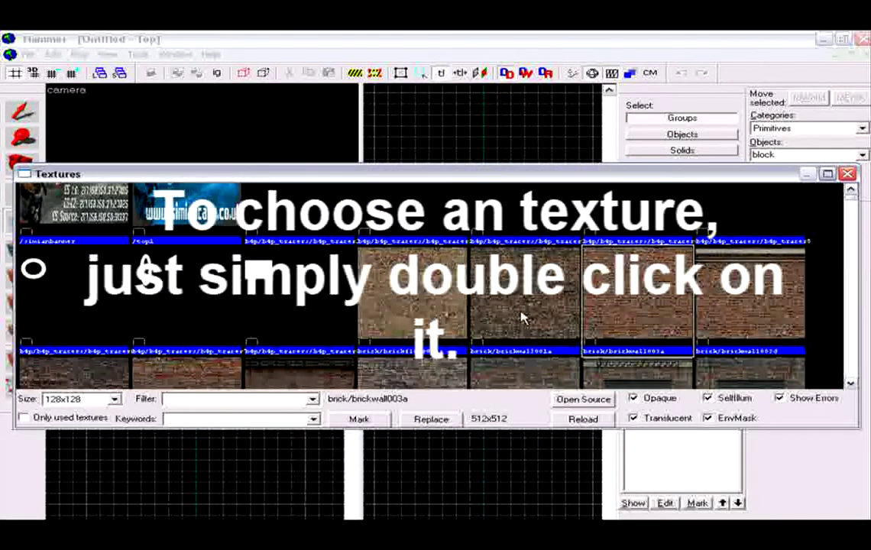
# Filter the textures by "metal" and choose the dark grey de_nuke metal grating as the current texture.
pyautogui.click(162, 398)
pyautogui.write('metal')
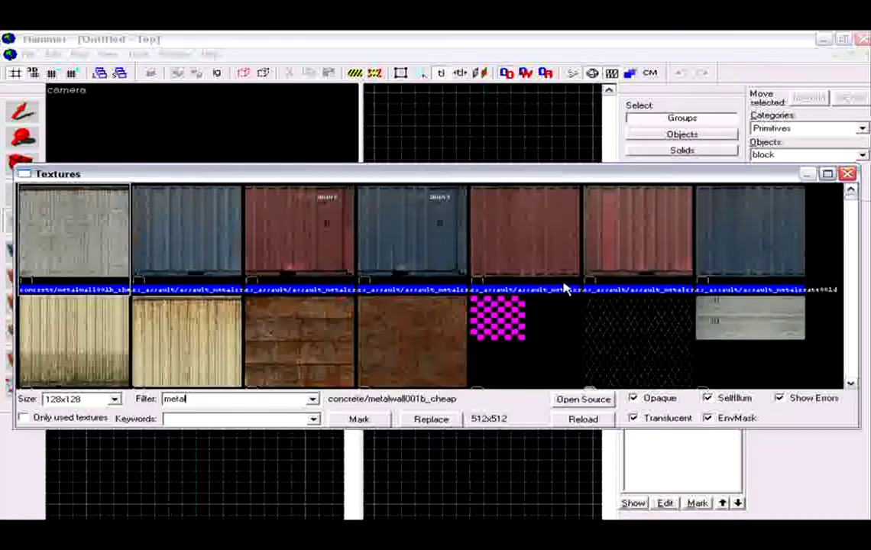
pyautogui.scroll(-5, 400, 365)
pyautogui.scroll(3, 768, 350)
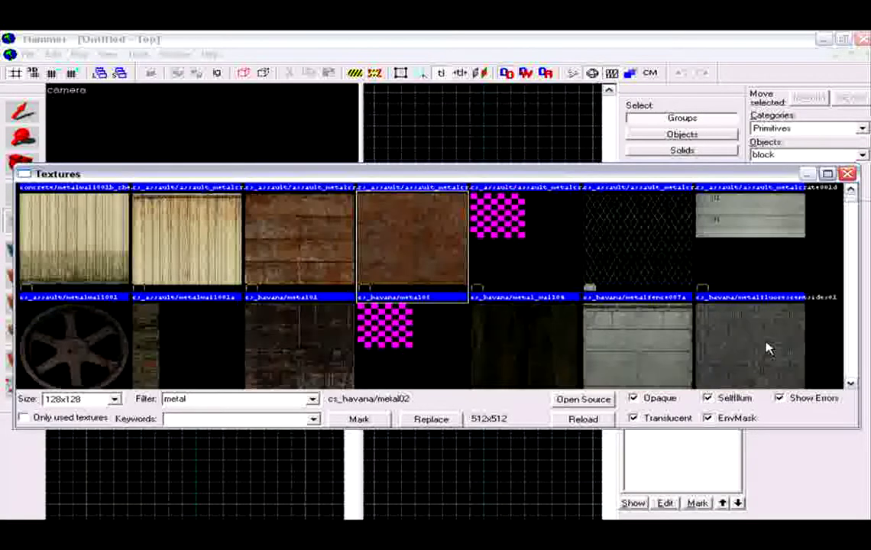
pyautogui.doubleClick(767, 350)
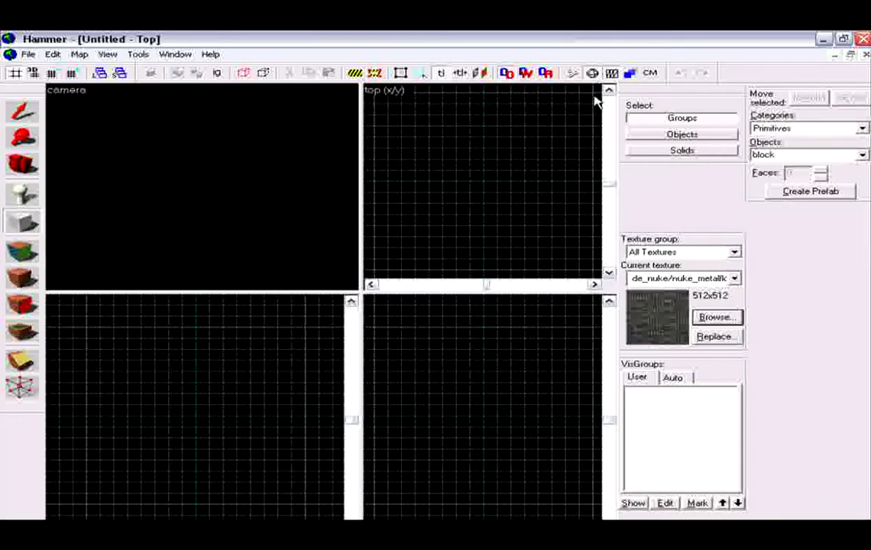
# Draw a 512 by 512 block, 64 units high, in the top view and create it as the room's floor.
pyautogui.press('Up')
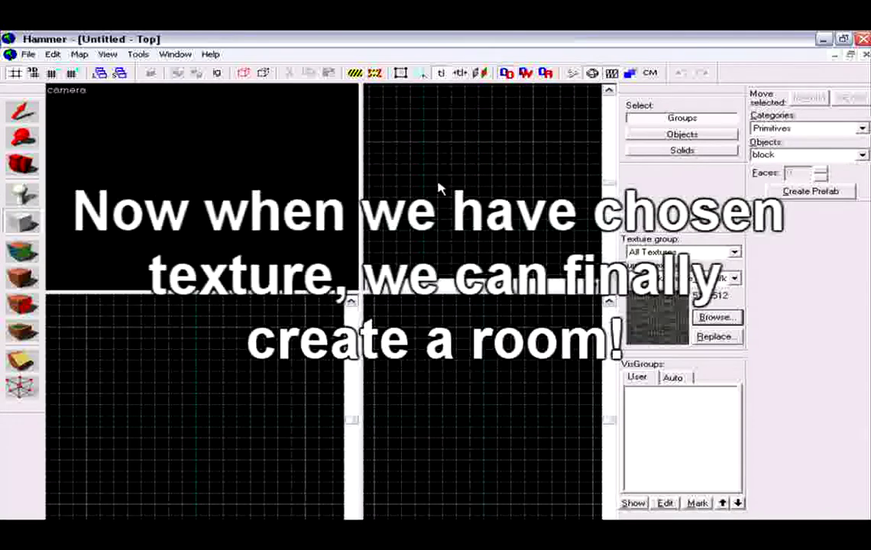
pyautogui.moveTo(533, 145)
pyautogui.mouseDown()
pyautogui.moveTo(438, 175)
pyautogui.moveTo(411, 218)
pyautogui.moveTo(426, 235)
pyautogui.mouseUp()
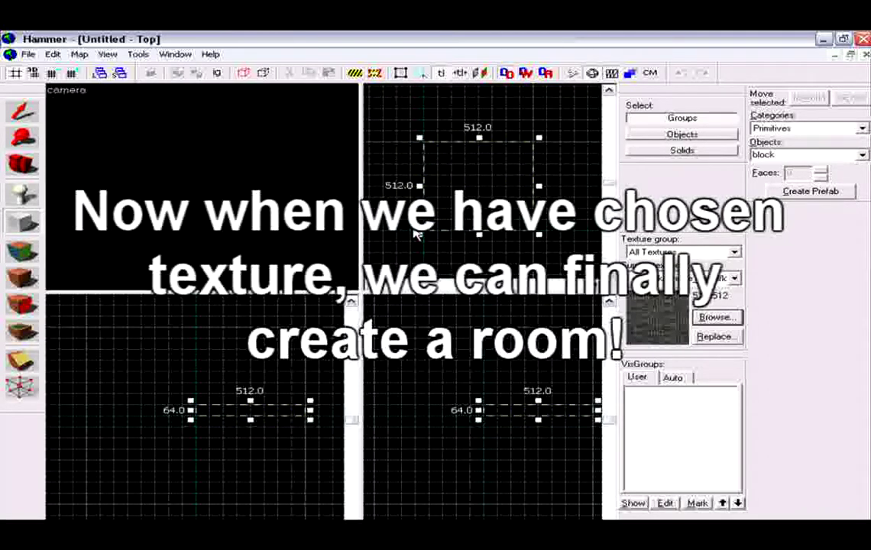
pyautogui.moveTo(538, 421)
pyautogui.mouseDown()
pyautogui.moveTo(546, 447)
pyautogui.moveTo(545, 414)
pyautogui.mouseUp()
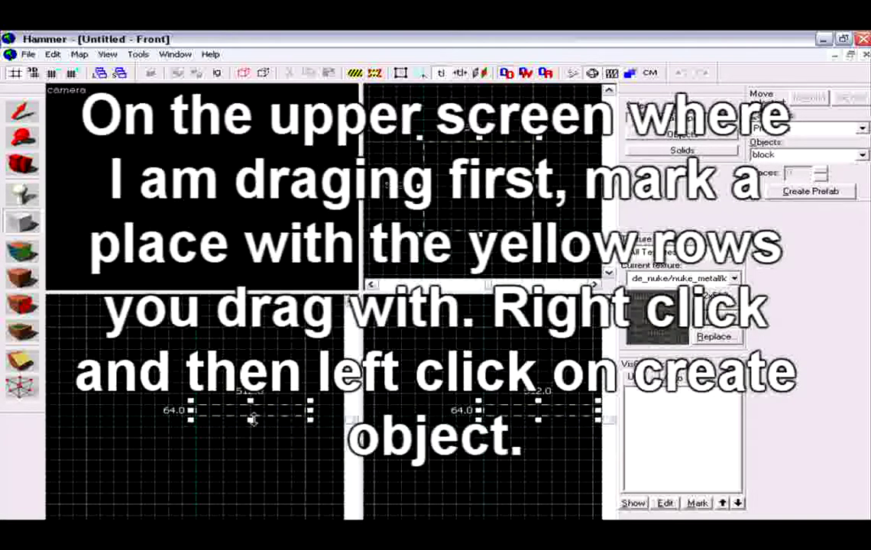
pyautogui.moveTo(253, 418); pyautogui.dragTo(285, 419)
pyautogui.rightClick(449, 209)
pyautogui.click(463, 216)
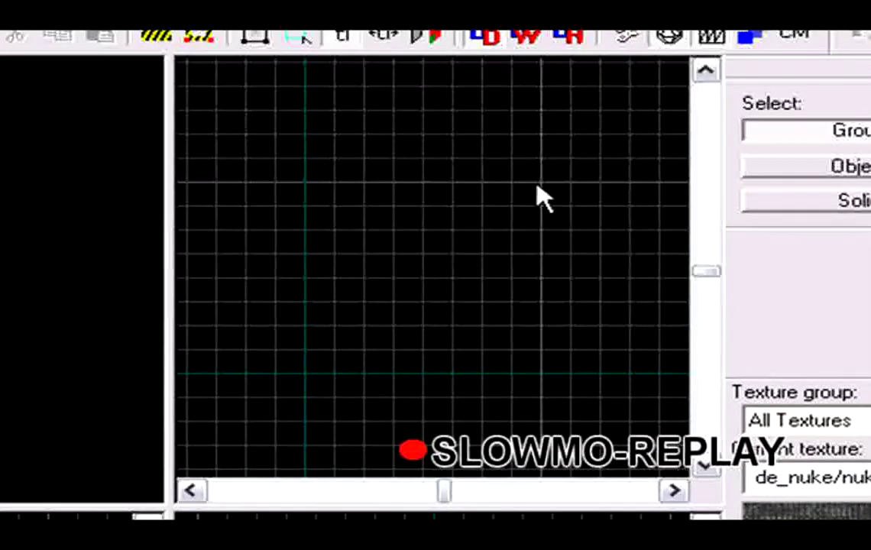
pyautogui.moveTo(539, 194); pyautogui.dragTo(305, 367)
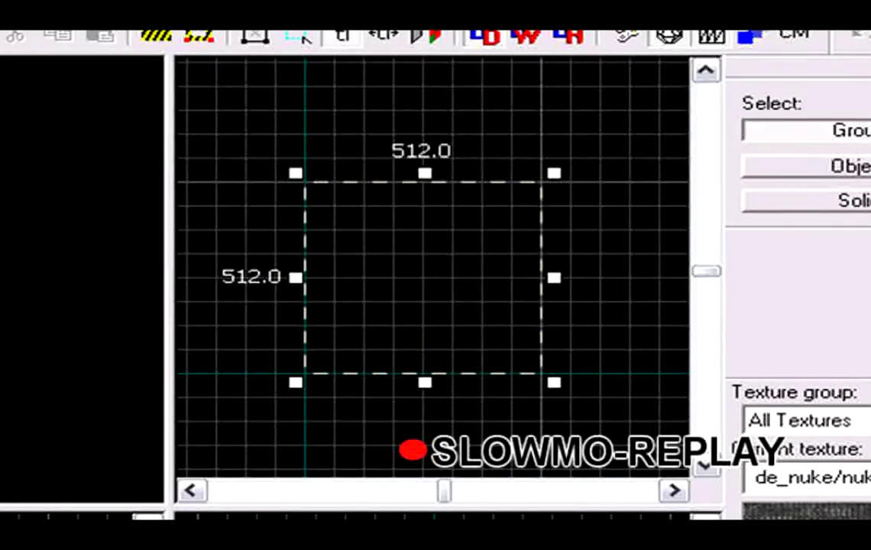
pyautogui.click(413, 450)
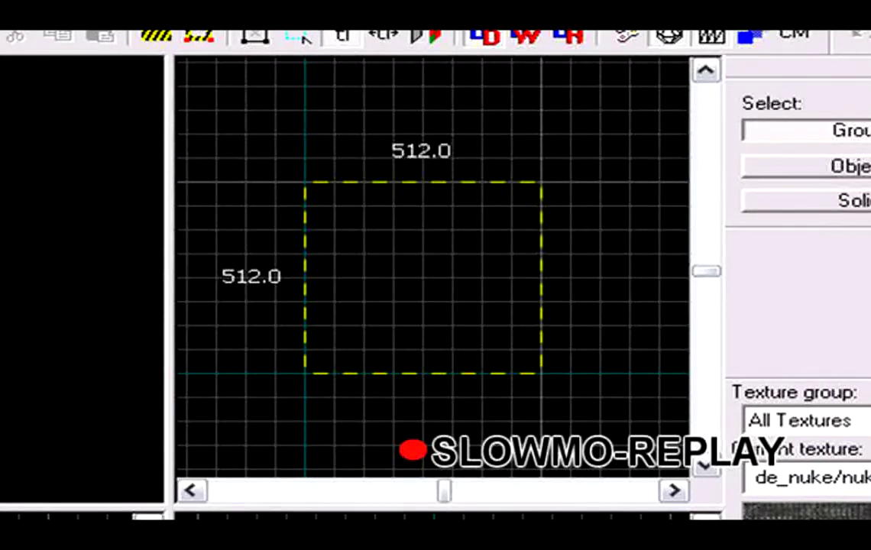
pyautogui.rightClick(359, 327)
pyautogui.click(428, 340)
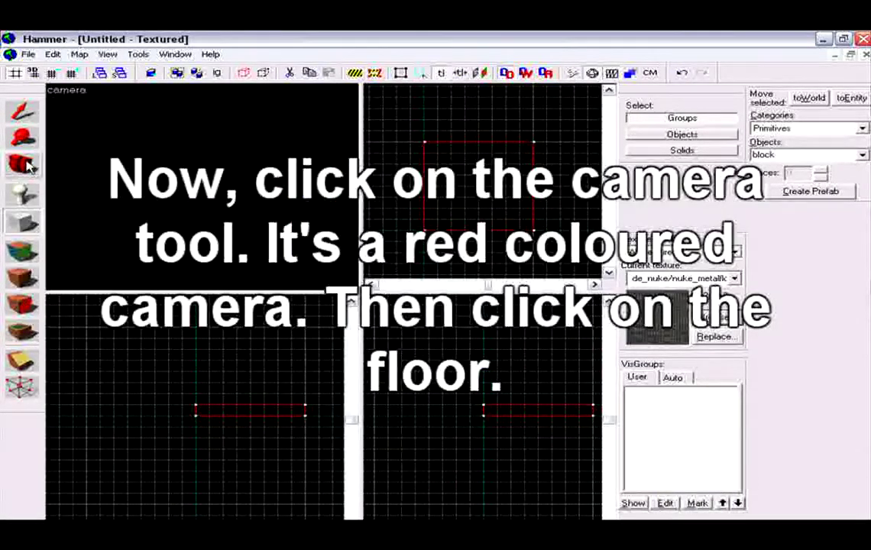
# Place a camera near the floor block and fly around to inspect the block in the 3D view.
pyautogui.click(23, 164)
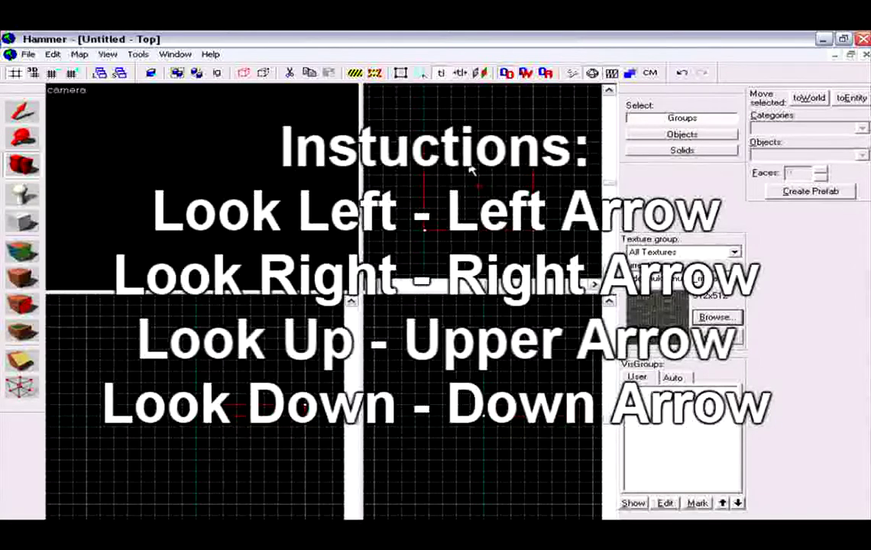
pyautogui.click(16, 113)
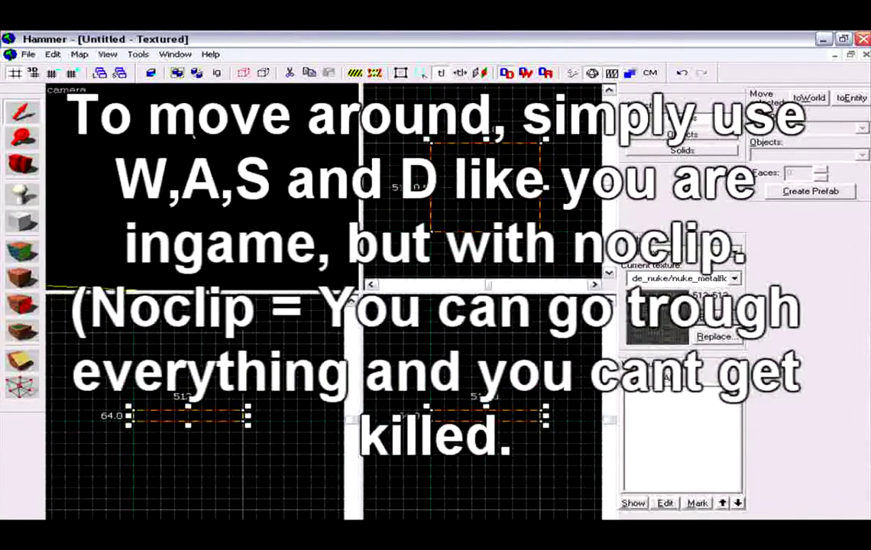
pyautogui.press('s')
pyautogui.press('w')
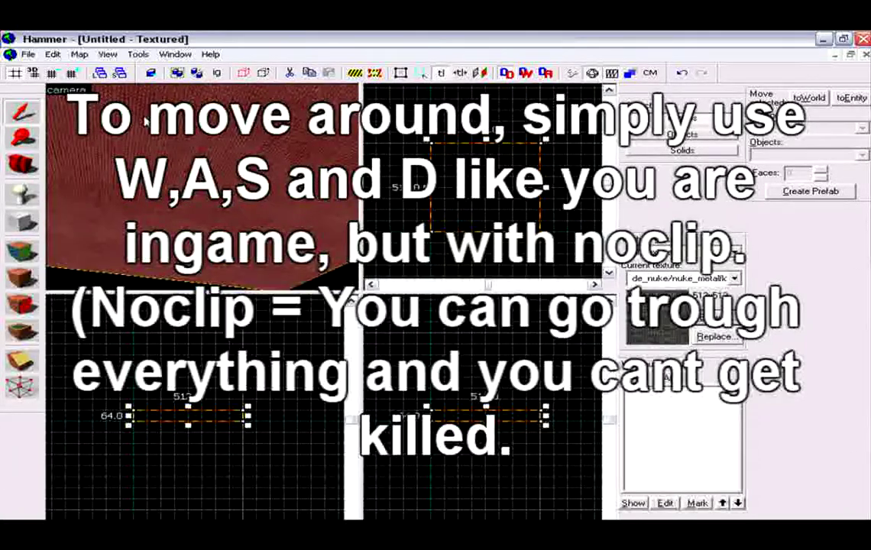
pyautogui.press('s')
pyautogui.press('w')
pyautogui.press('d')
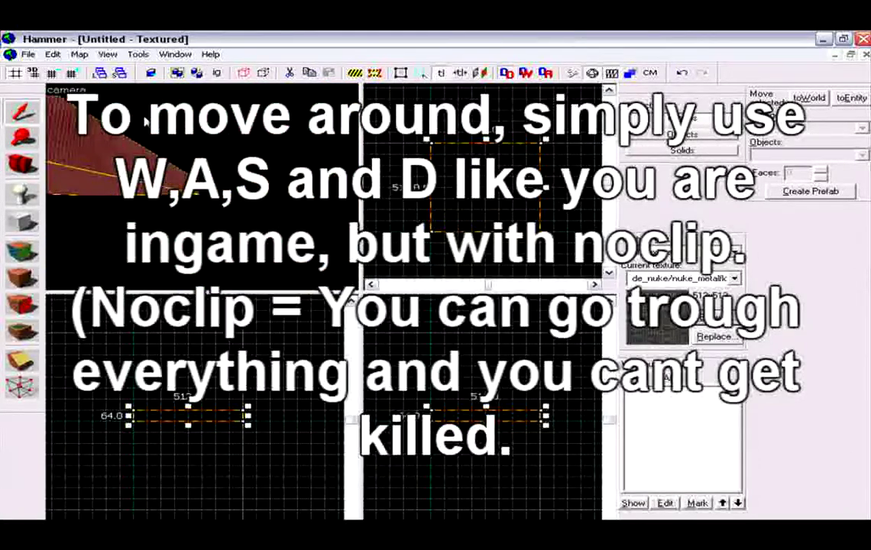
pyautogui.press('a')
pyautogui.press('s')
pyautogui.press('a')
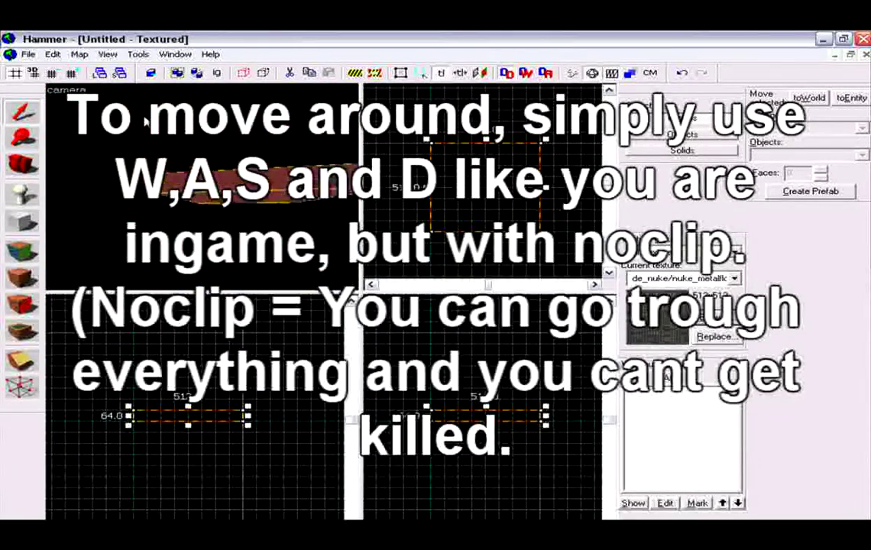
pyautogui.press('d')
pyautogui.press('w')
pyautogui.press('s')
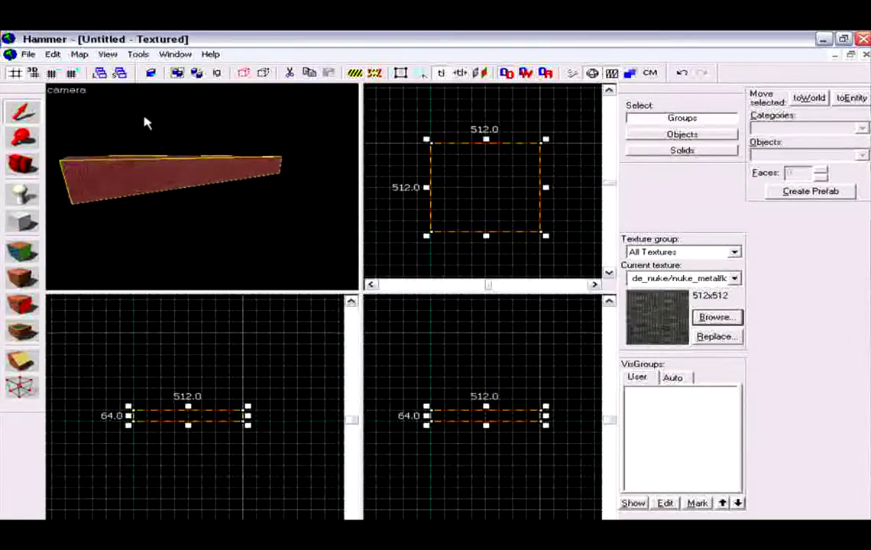
pyautogui.press('a')
pyautogui.press('s')
pyautogui.press('a')
pyautogui.press('w')
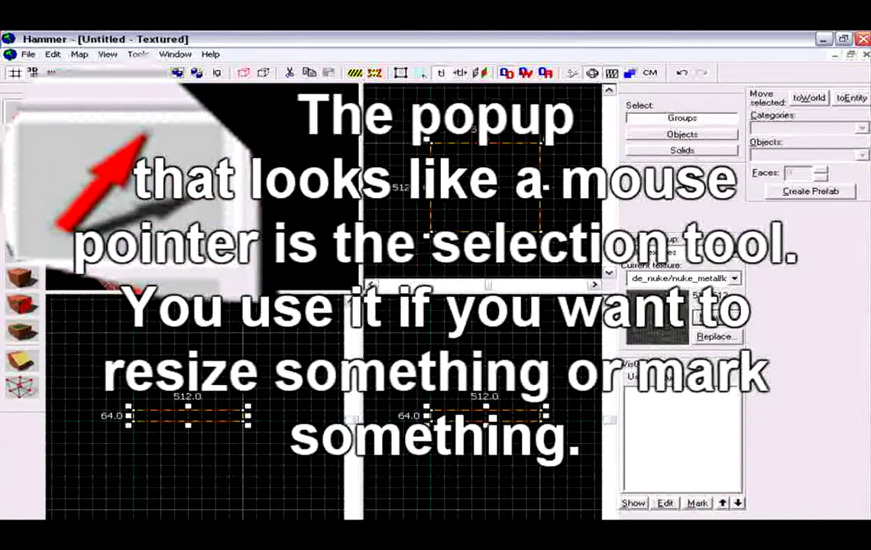
# Deselect and reselect the floor block, try out its resize handles and clear the selection.
pyautogui.press('Escape')
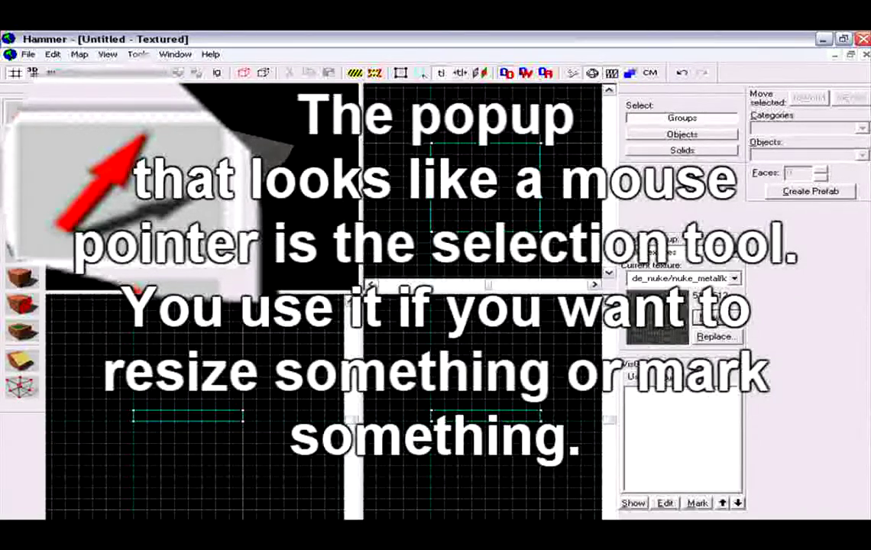
pyautogui.click(260, 167)
pyautogui.click(471, 189)
pyautogui.click(162, 164)
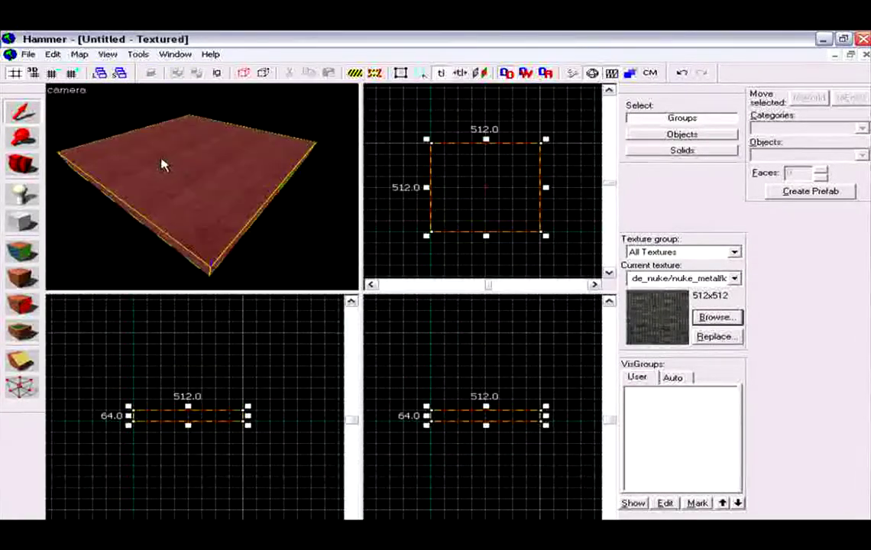
pyautogui.moveTo(425, 139)
pyautogui.mouseDown()
pyautogui.moveTo(370, 110)
pyautogui.moveTo(440, 144)
pyautogui.moveTo(424, 136)
pyautogui.mouseUp()
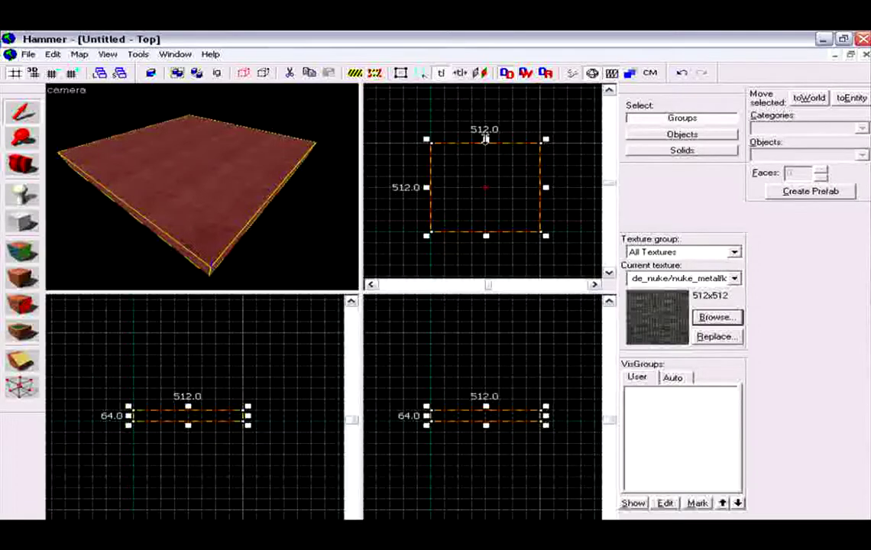
pyautogui.moveTo(486, 139)
pyautogui.mouseDown()
pyautogui.moveTo(479, 129)
pyautogui.moveTo(486, 140)
pyautogui.mouseUp()
pyautogui.click(419, 257)
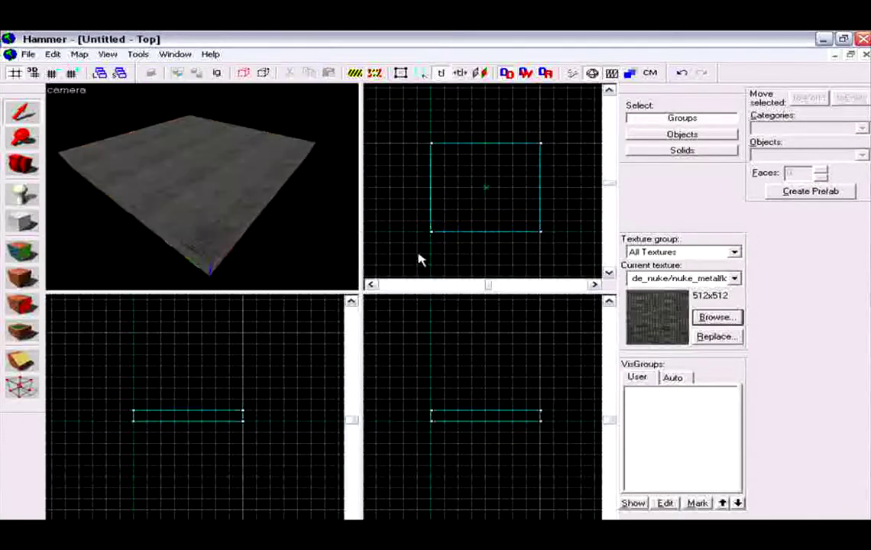
# Outline a wall block 64 units thick and 640 units long along the floor's right edge in the top view.
pyautogui.press('z')
pyautogui.press('w')
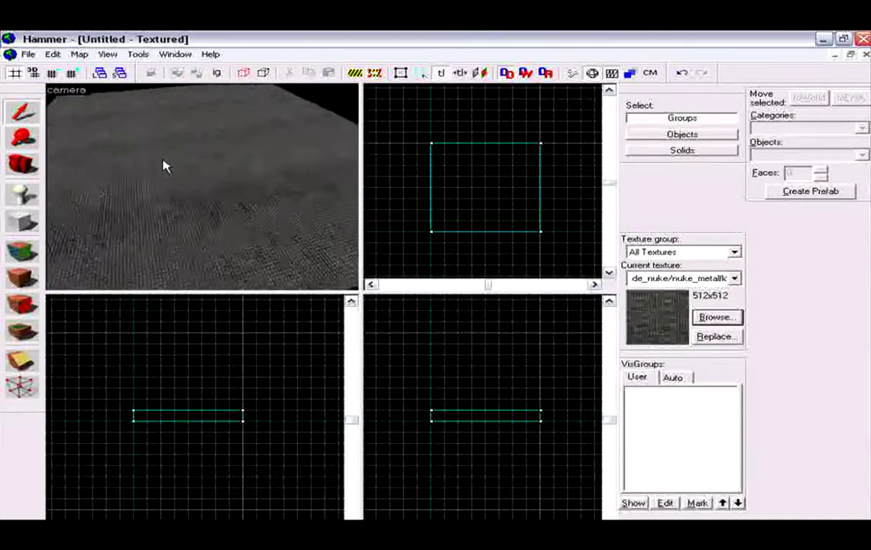
pyautogui.press('Down')
pyautogui.press('Down')
pyautogui.press('Down')
pyautogui.press('Down')
pyautogui.press('w')
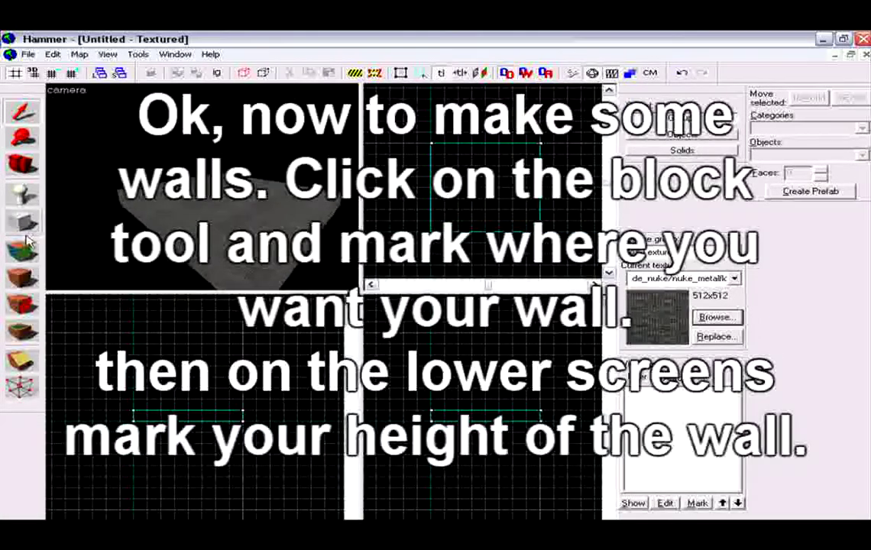
pyautogui.click(23, 221)
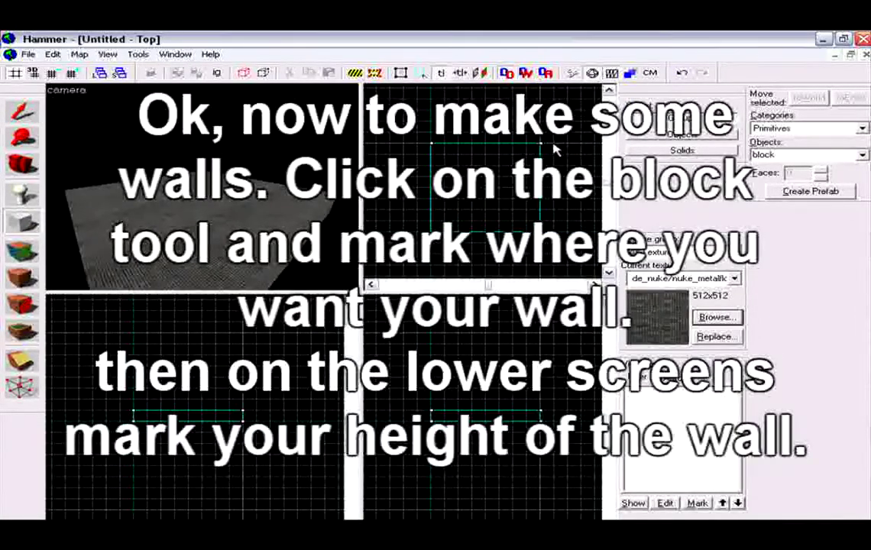
pyautogui.moveTo(553, 145); pyautogui.dragTo(534, 205)
pyautogui.moveTo(553, 144); pyautogui.dragTo(547, 128)
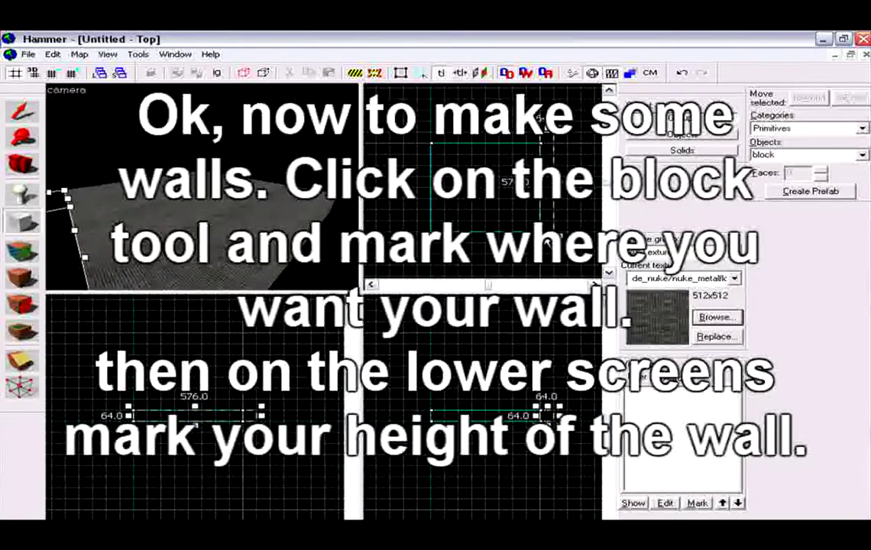
pyautogui.moveTo(548, 239); pyautogui.dragTo(548, 250)
pyautogui.scroll(2, 174, 382)
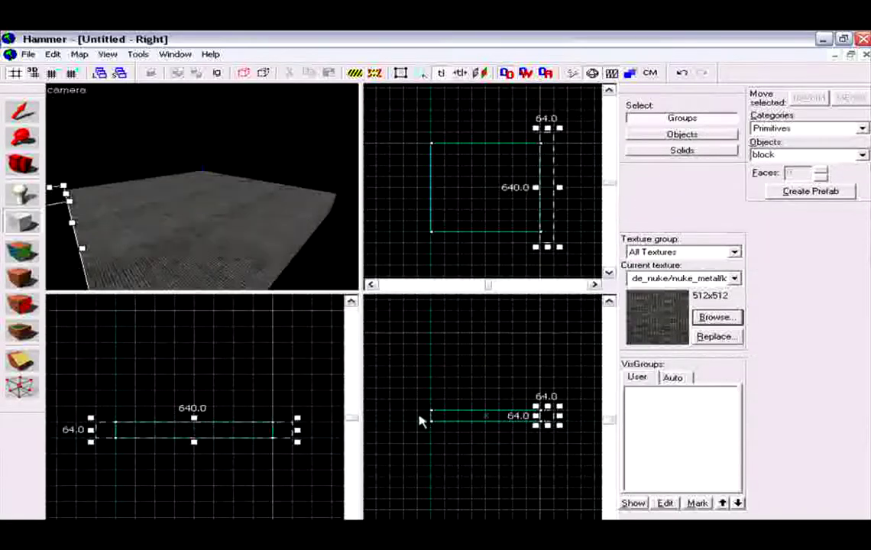
# Raise the wall outline to a height of 256 units and create the wall object.
pyautogui.moveTo(545, 407); pyautogui.dragTo(546, 384)
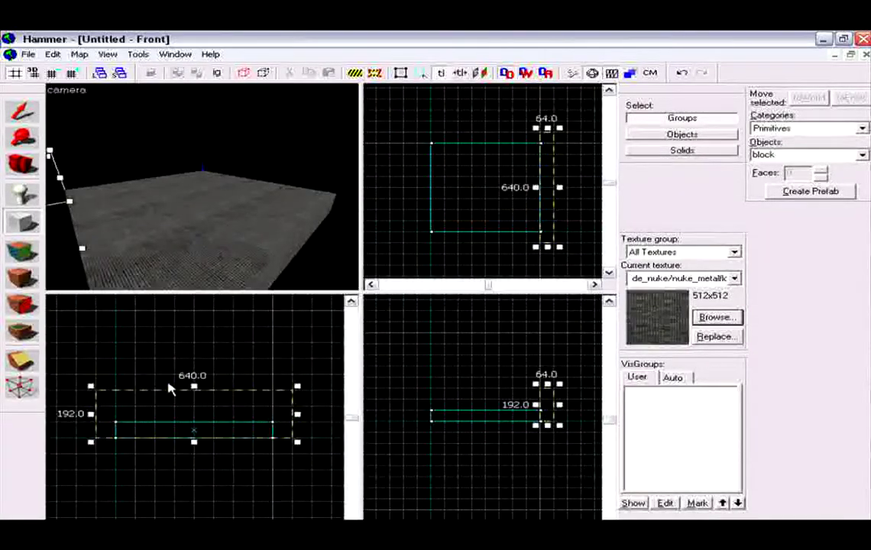
pyautogui.moveTo(194, 386); pyautogui.dragTo(181, 374)
pyautogui.rightClick(175, 383)
pyautogui.click(191, 391)
pyautogui.click(72, 128)
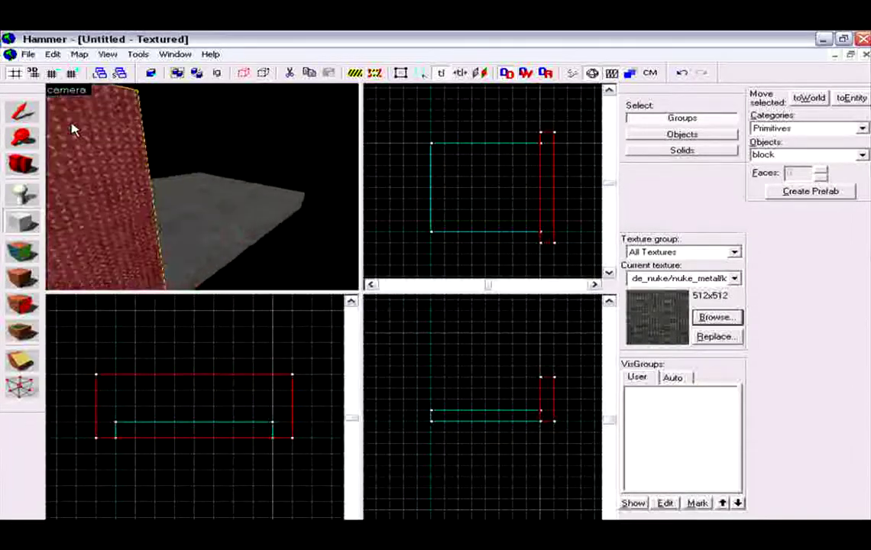
# Copy the 640-unit-long wall to the opposite side of the floor so both sides are walled, and clear the selection.
pyautogui.scroll(1, 77, 128)
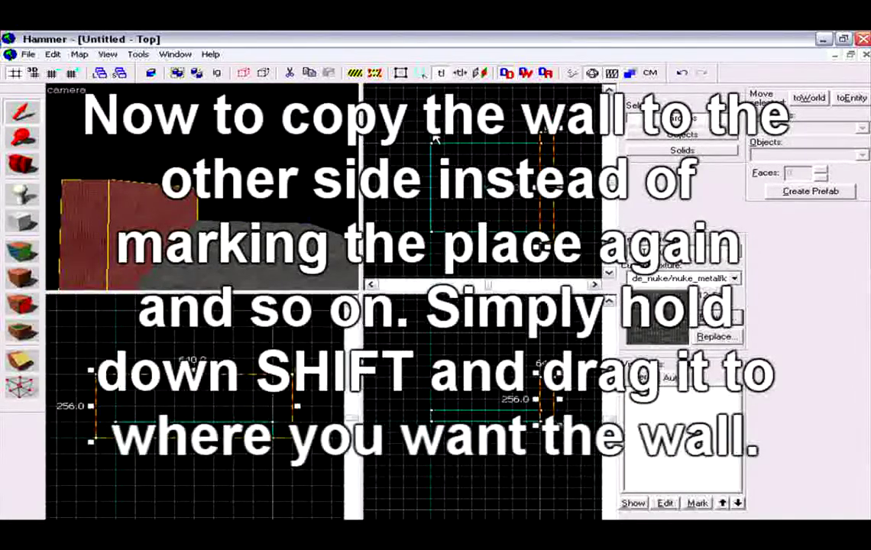
pyautogui.moveTo(419, 133); pyautogui.dragTo(430, 243)
pyautogui.click(484, 186)
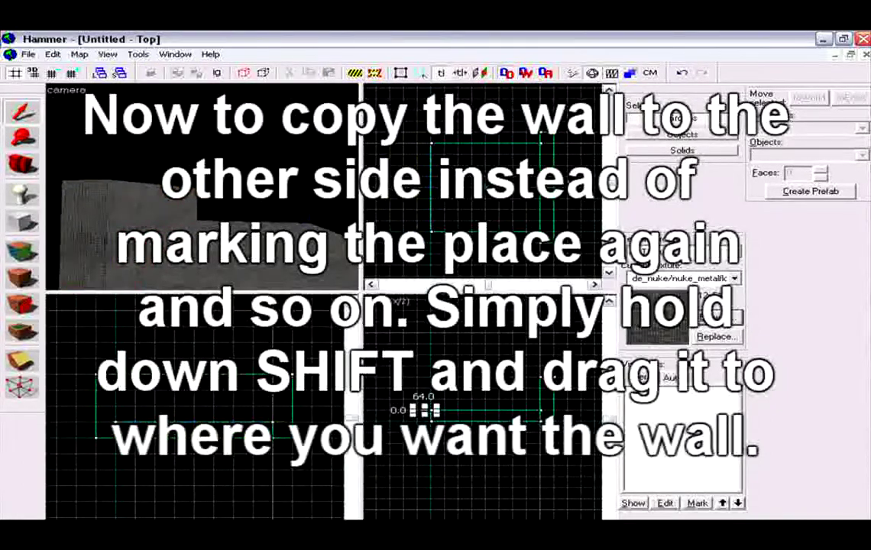
pyautogui.click(551, 153)
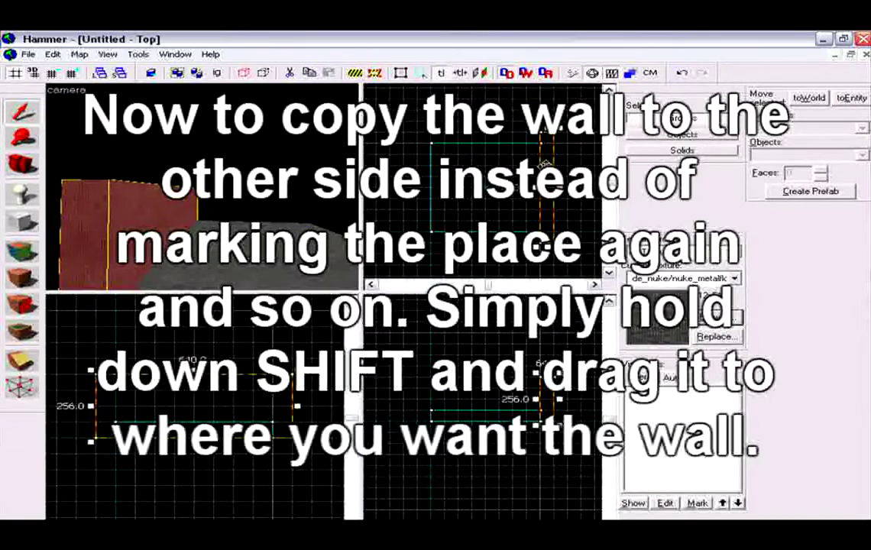
pyautogui.keyDown('shift'); pyautogui.moveTo(546, 169); pyautogui.dragTo(420, 170); pyautogui.keyUp('shift')
pyautogui.click(487, 261)
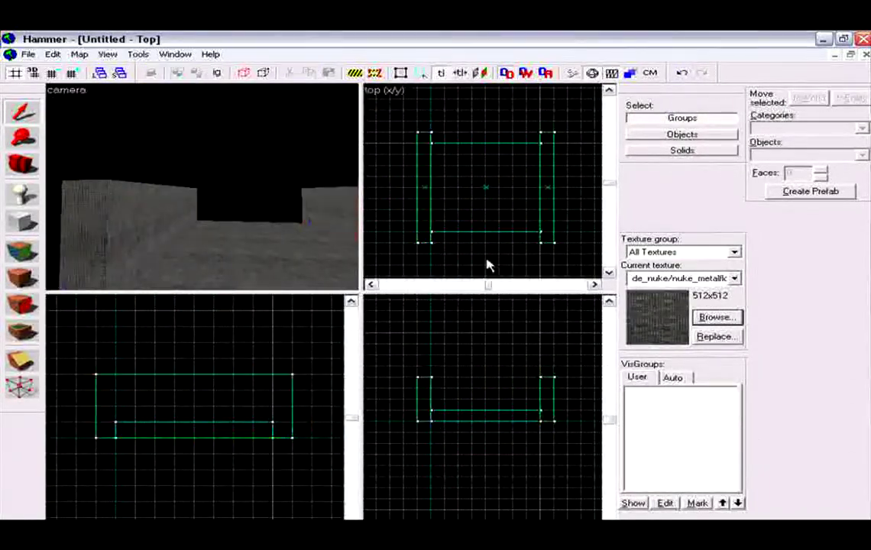
# Create a wall block 512 units long, 64 units thick and 256 units high along the floor's upper edge in the top view.
pyautogui.press('d')
pyautogui.press('s')
pyautogui.press('d')
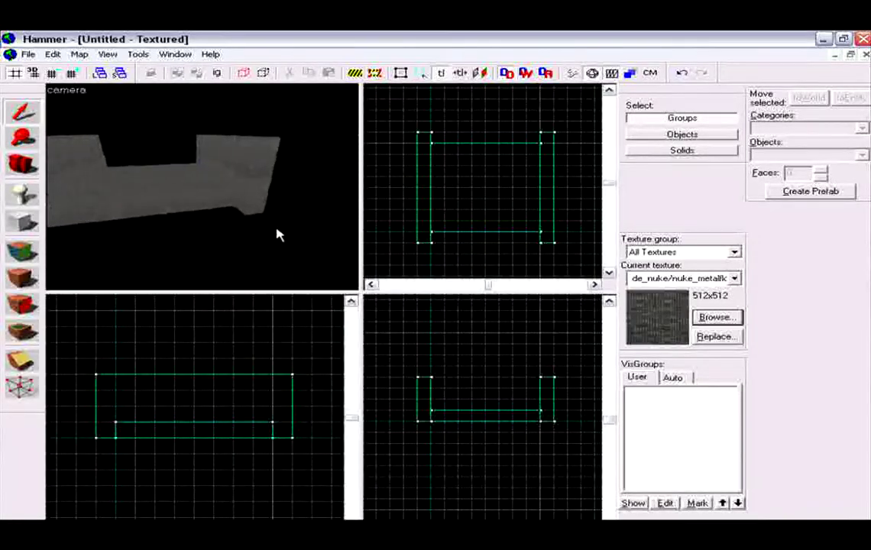
pyautogui.press('a')
pyautogui.click(9, 224)
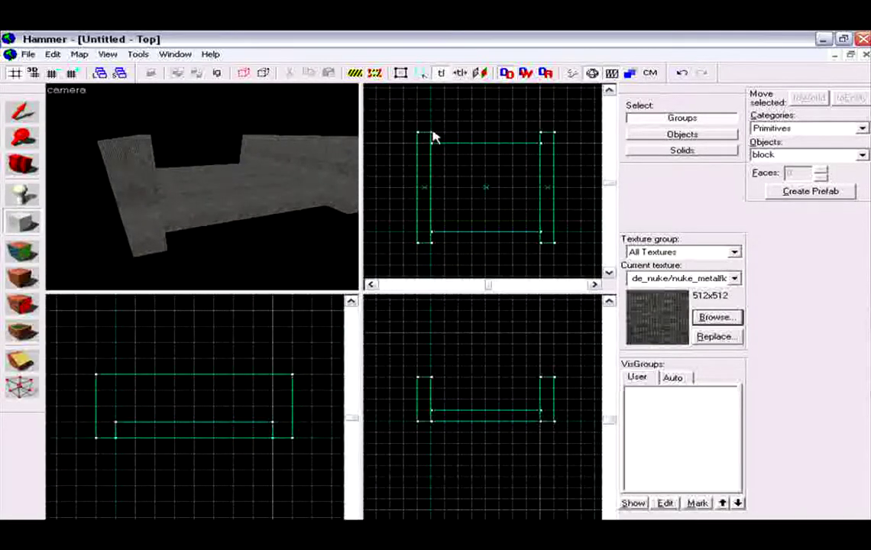
pyautogui.moveTo(433, 136); pyautogui.dragTo(546, 145)
pyautogui.rightClick(509, 148)
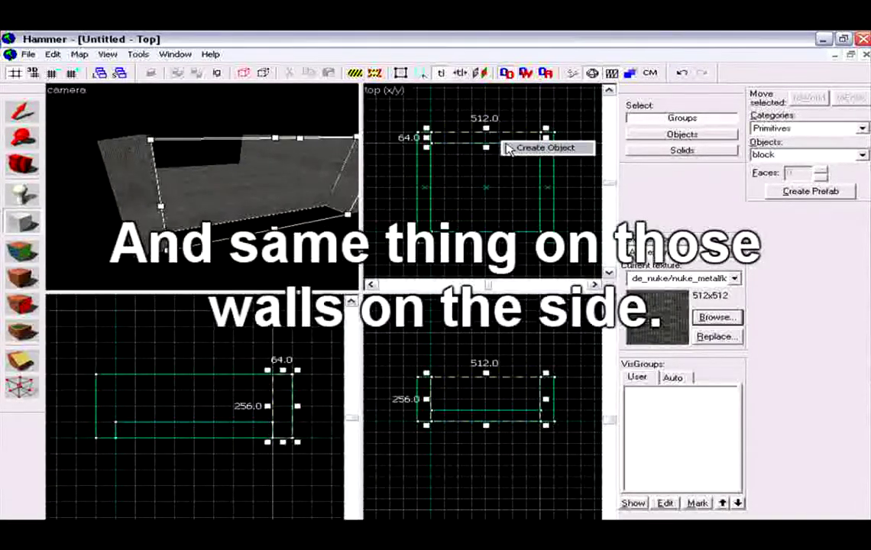
pyautogui.click(517, 150)
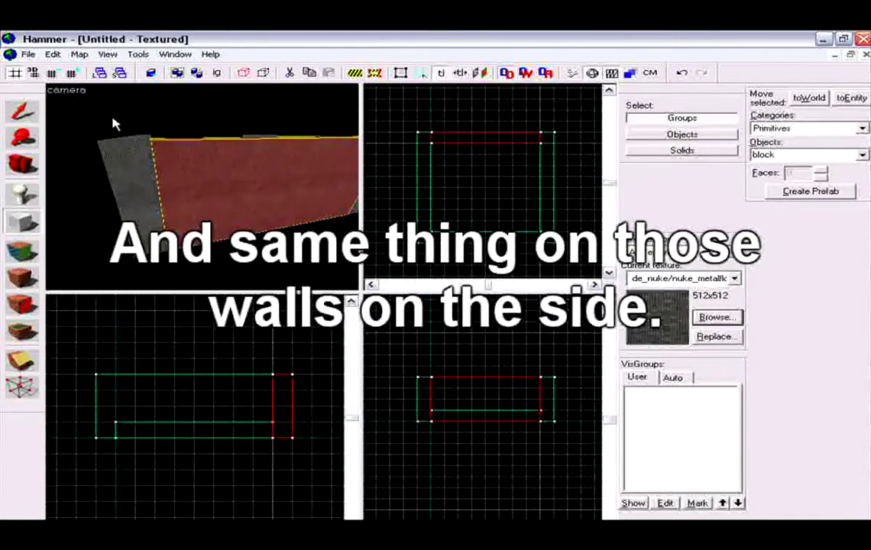
# Copy the 512-unit-long wall to the opposite open edge of the floor and clear the selection.
pyautogui.hotkey('shift', 's')
pyautogui.moveTo(440, 133)
pyautogui.keyDown('shift'); pyautogui.mouseDown()
pyautogui.moveTo(440, 242)
pyautogui.moveTo(440, 232)
pyautogui.mouseUp(); pyautogui.keyUp('shift')
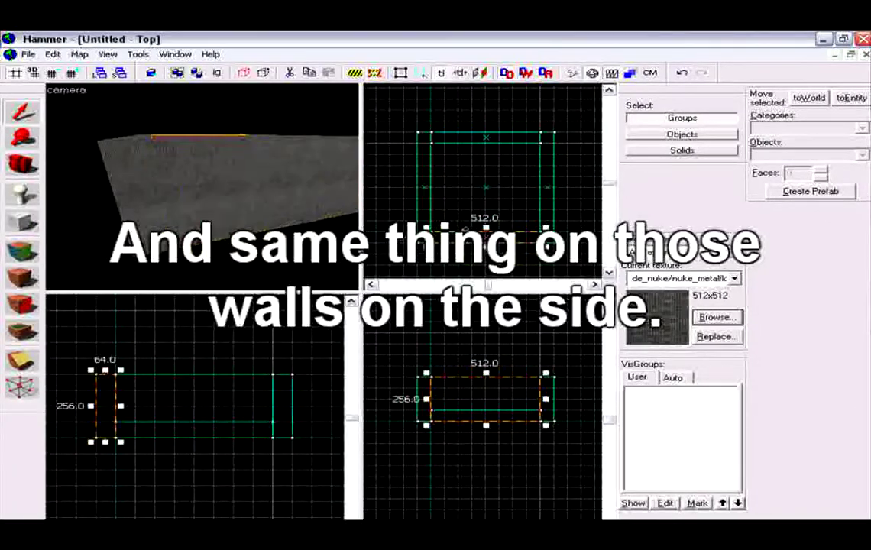
pyautogui.press('Escape')
# Try a roof by copying the floor block up between the wall tops, and delete the copy.
pyautogui.scroll(-4, 105, 180)
pyautogui.press('w')
pyautogui.press('d')
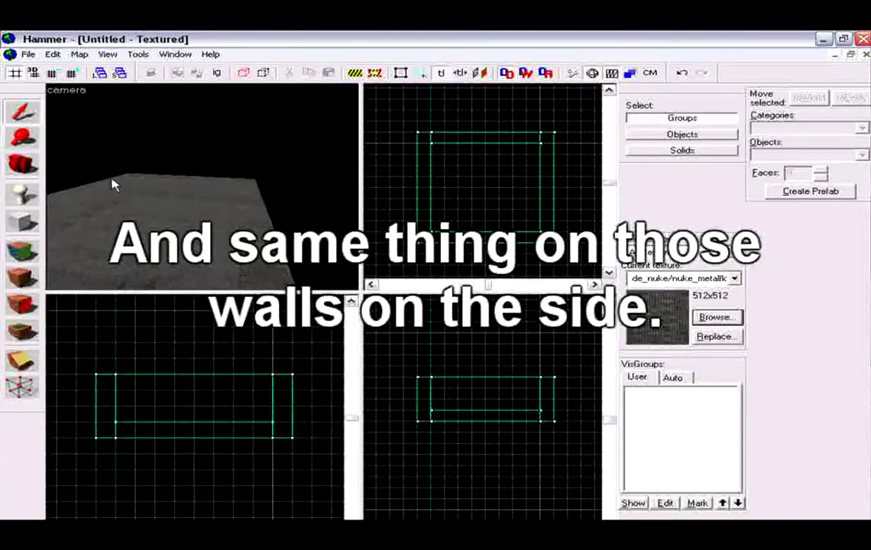
pyautogui.press('a')
pyautogui.click(193, 254)
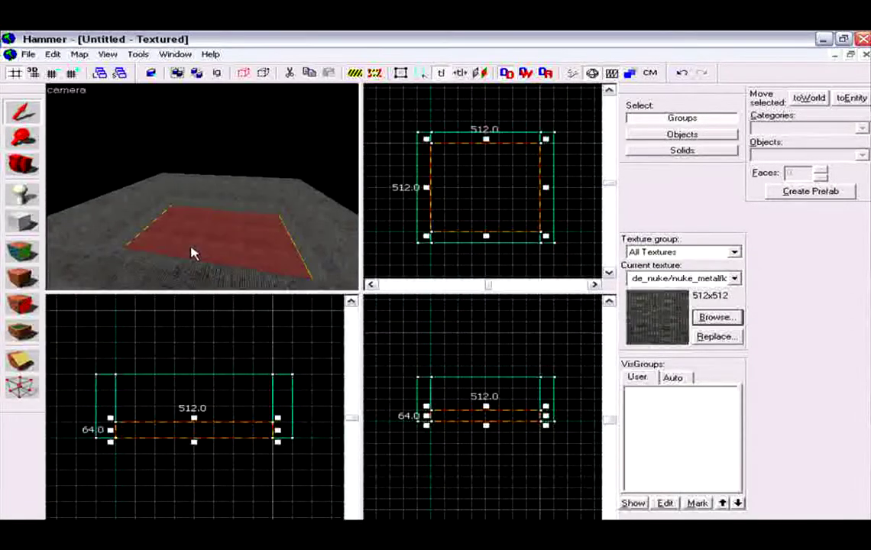
pyautogui.moveTo(175, 437)
pyautogui.mouseDown()
pyautogui.moveTo(163, 413)
pyautogui.moveTo(163, 365)
pyautogui.moveTo(163, 385)
pyautogui.mouseUp()
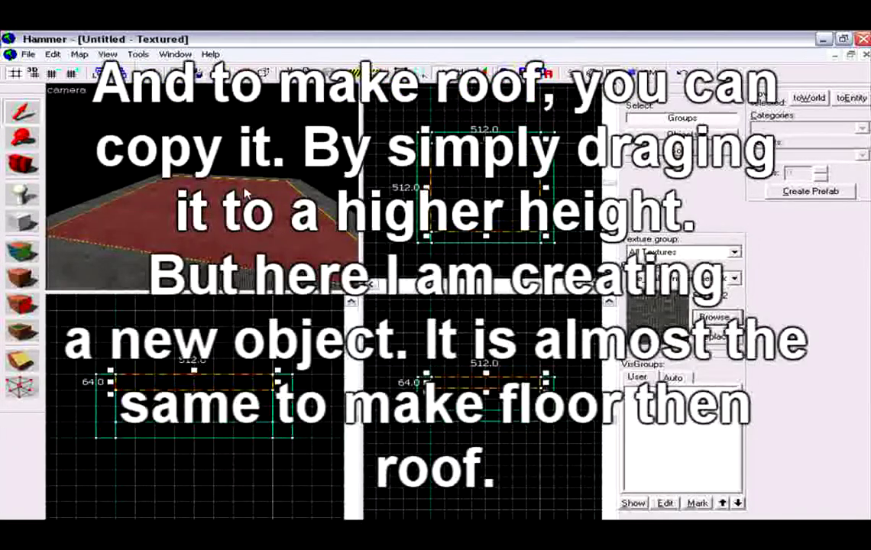
pyautogui.press('Delete')
# Create a metal-textured roof block 640 by 640 units and 64 units thick, resting on top of the four walls.
pyautogui.click(22, 221)
pyautogui.moveTo(539, 135); pyautogui.dragTo(432, 249)
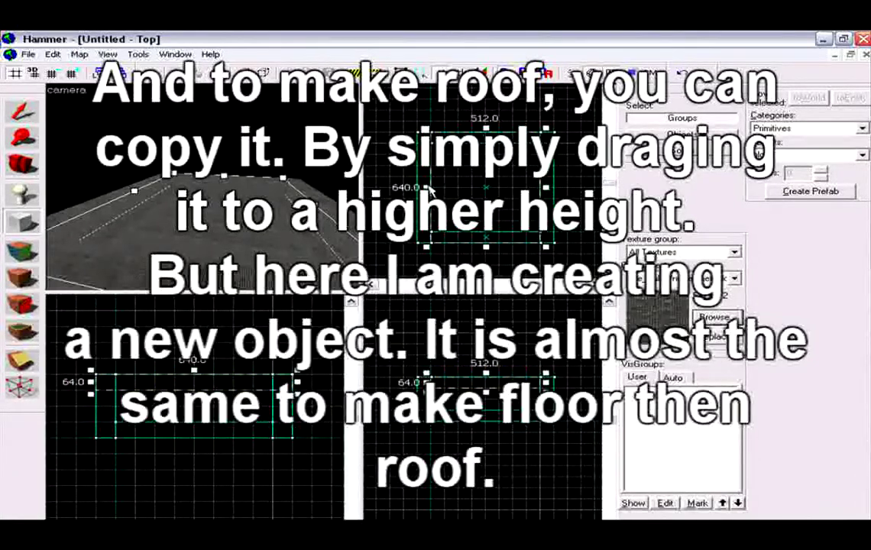
pyautogui.moveTo(427, 187); pyautogui.dragTo(414, 187)
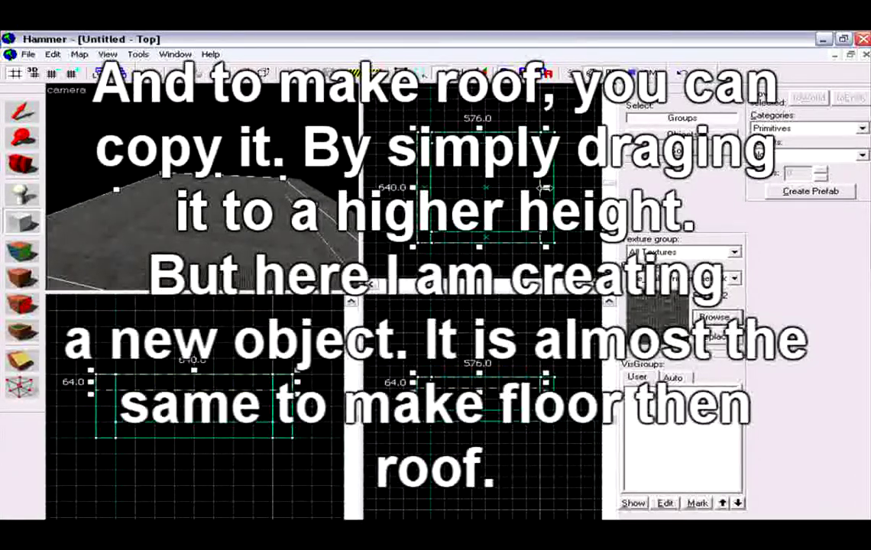
pyautogui.moveTo(546, 188); pyautogui.dragTo(558, 188)
pyautogui.moveTo(200, 382); pyautogui.dragTo(197, 366)
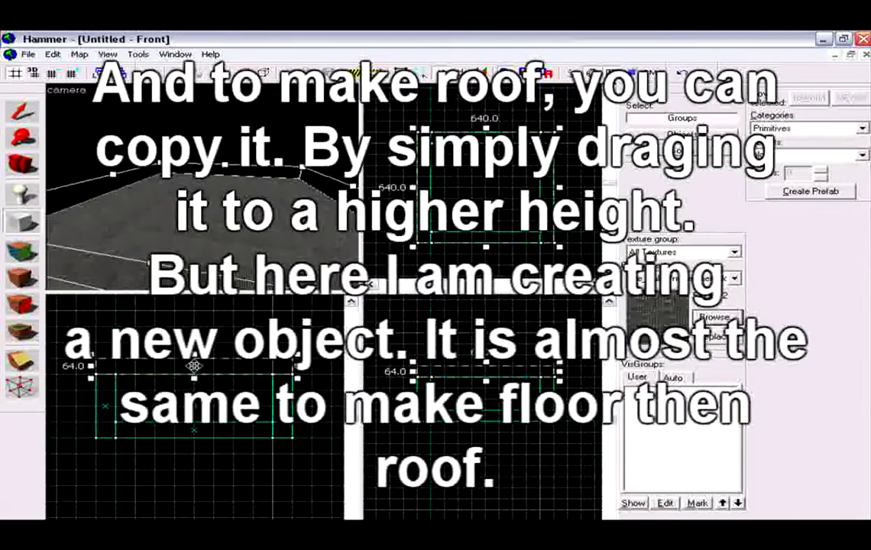
pyautogui.rightClick(194, 369)
pyautogui.click(218, 376)
# Inspect the room from inside and outside in the 3D view, and delete the metal roof block.
pyautogui.scroll(5, 198, 243)
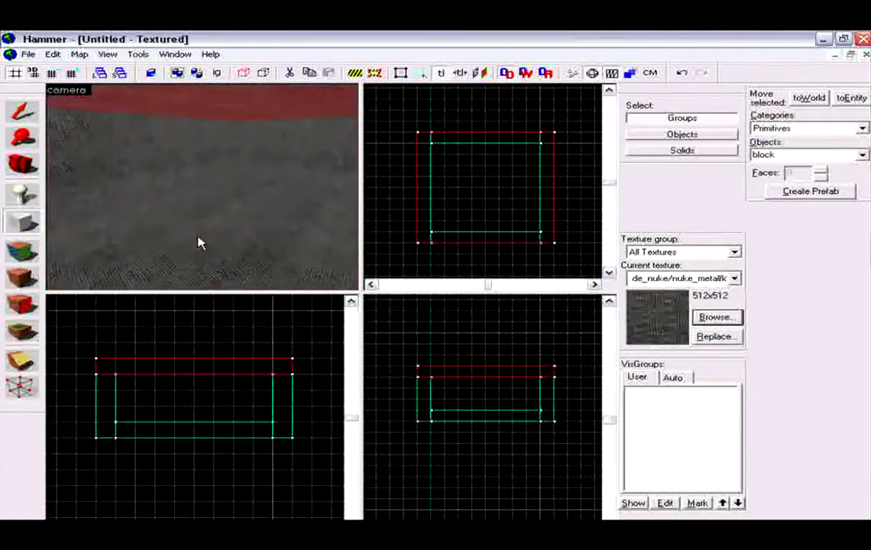
pyautogui.press('Up')
pyautogui.press('Up')
pyautogui.press('Up')
pyautogui.press('Up')
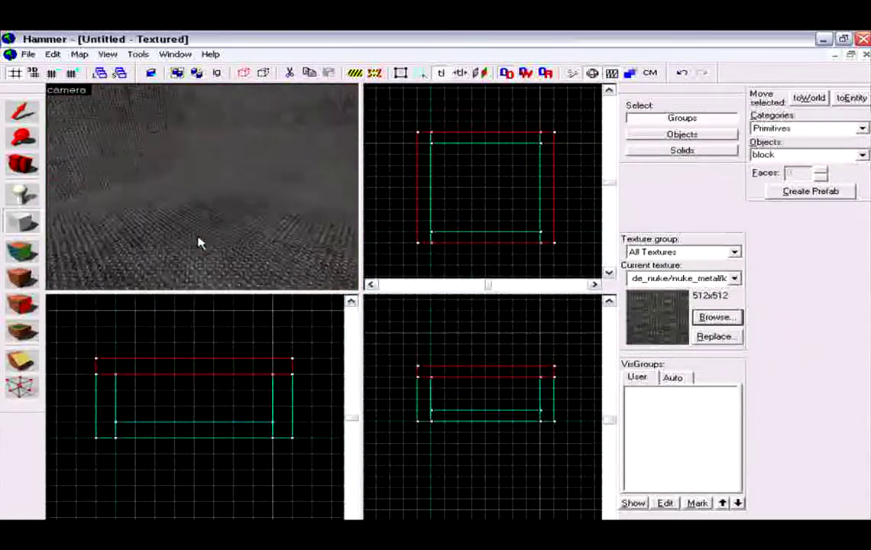
pyautogui.scroll(2, 200, 243)
pyautogui.scroll(-8, 199, 243)
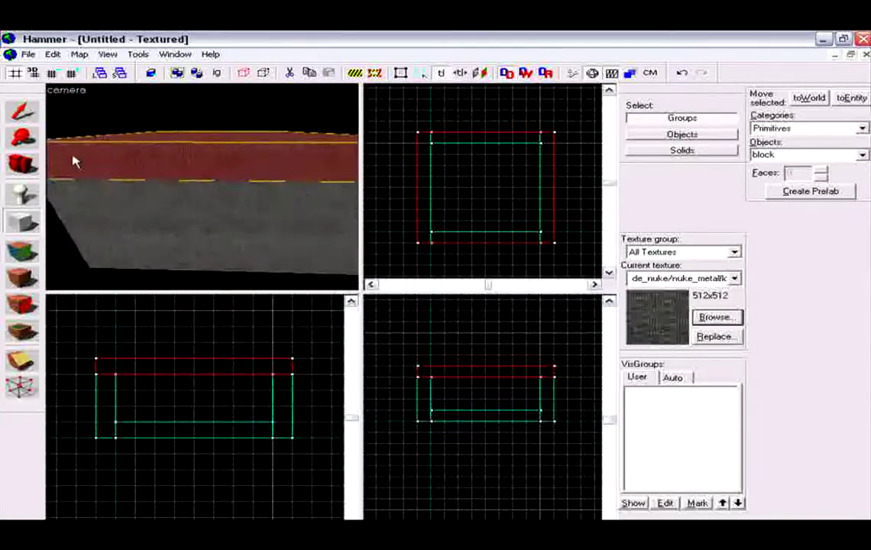
pyautogui.click(22, 112)
pyautogui.press('Delete')
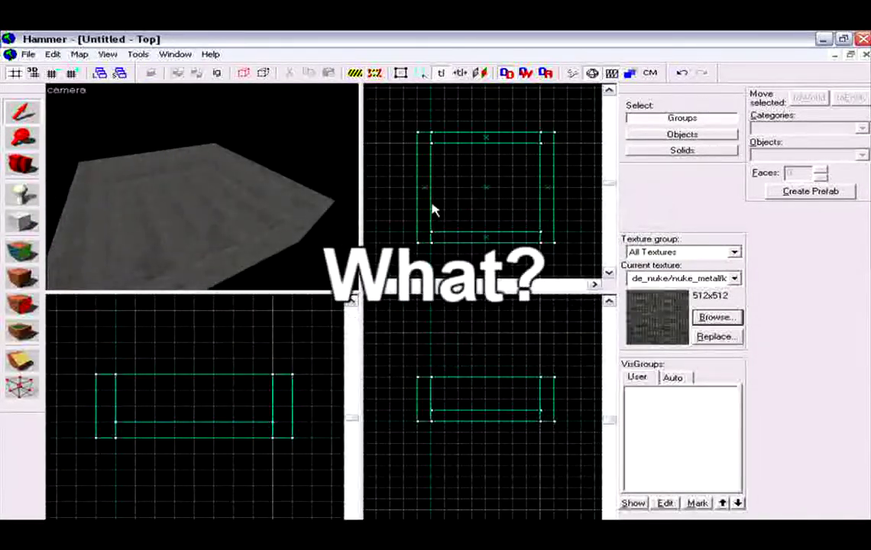
# Filter the textures by "skybox" and make tools/toolsskybox the current texture.
pyautogui.click(712, 318)
pyautogui.write('skybox')
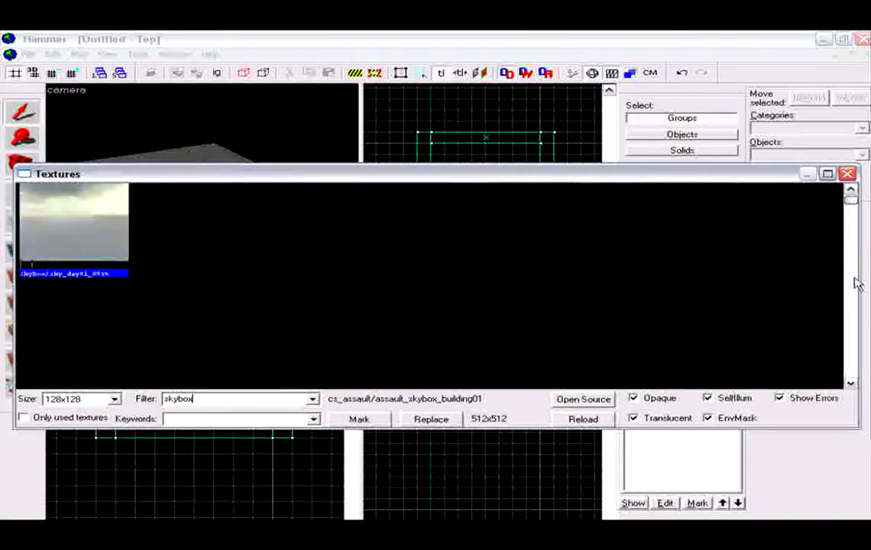
pyautogui.moveTo(855, 278); pyautogui.dragTo(848, 382)
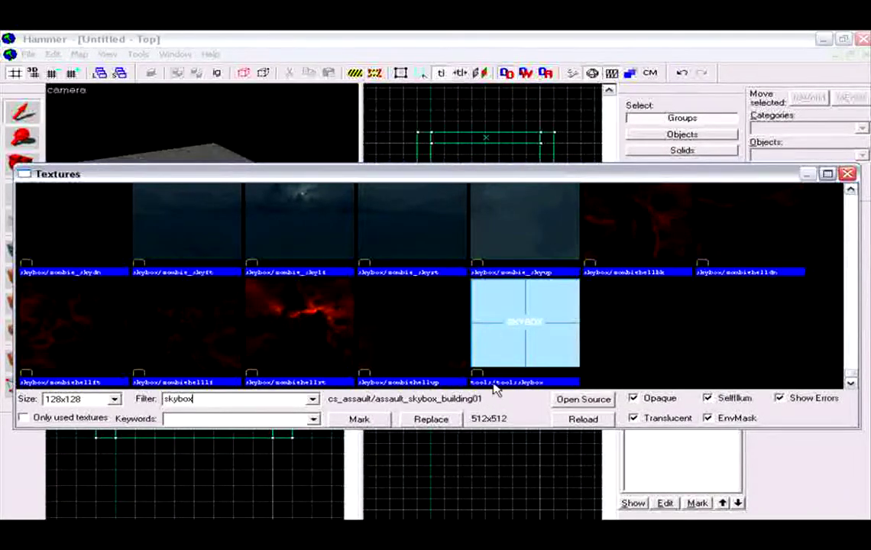
pyautogui.doubleClick(518, 356)
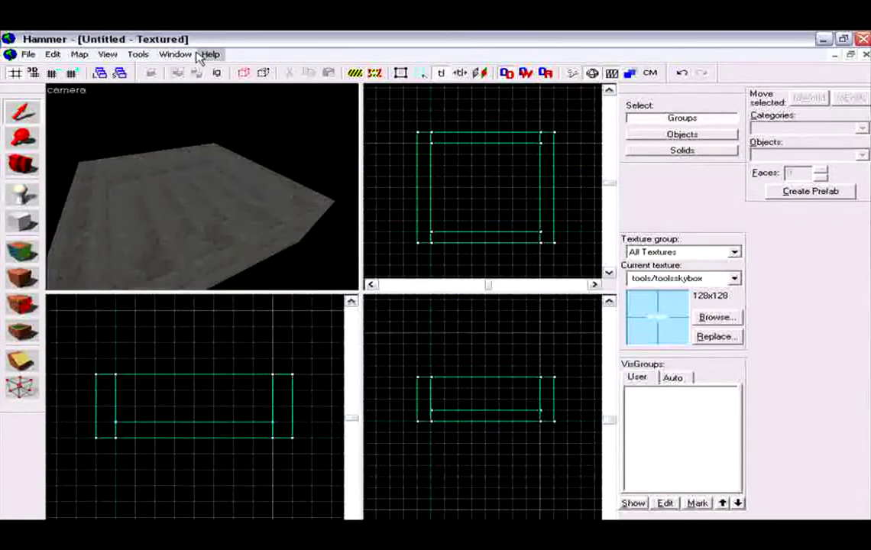
# Create a sky roof block 640 by 640 units and 64 units thick on top of the walls, and clear the selection.
pyautogui.click(24, 223)
pyautogui.scroll(-2, 421, 171)
pyautogui.scroll(3, 420, 149)
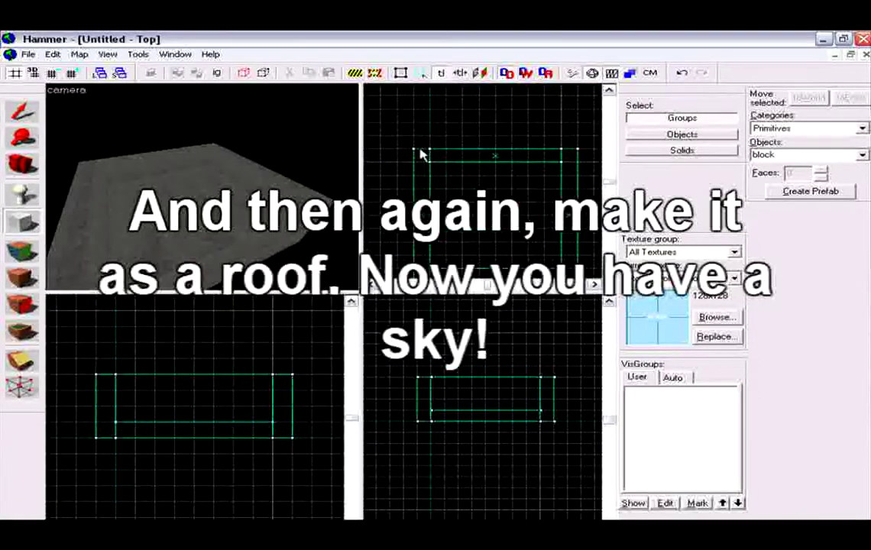
pyautogui.moveTo(417, 151); pyautogui.dragTo(582, 258)
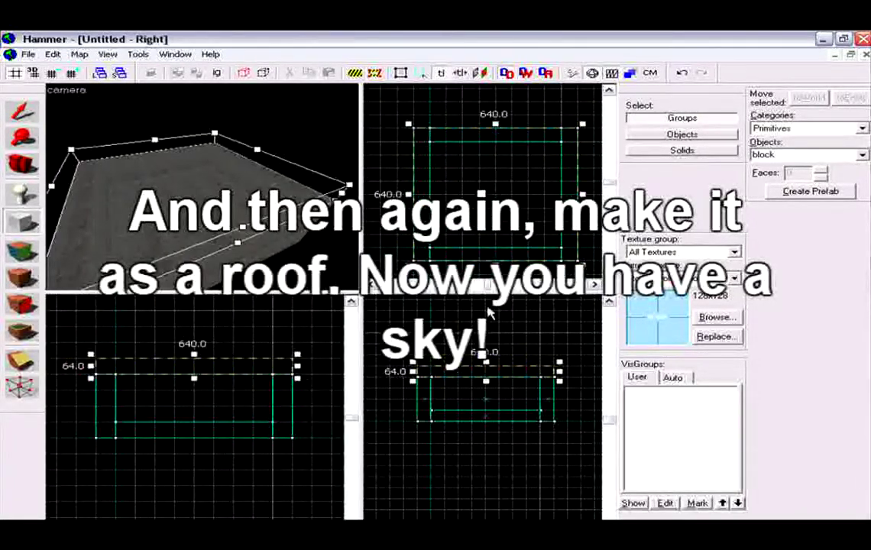
pyautogui.rightClick(489, 362)
pyautogui.click(536, 369)
pyautogui.press('w')
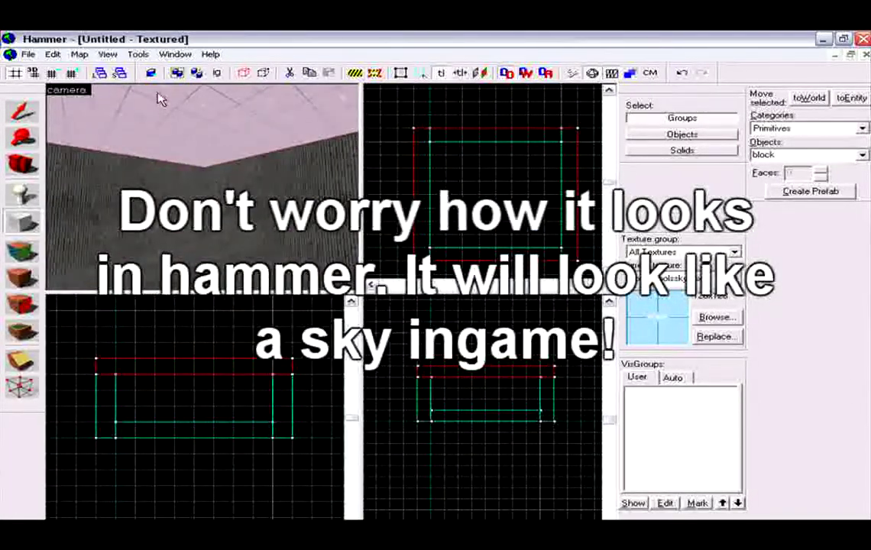
pyautogui.click(23, 111)
pyautogui.click(453, 107)
# Place an info_player_terrorist entity on the floor near the room's upper-right corner in the top view.
pyautogui.press('z')
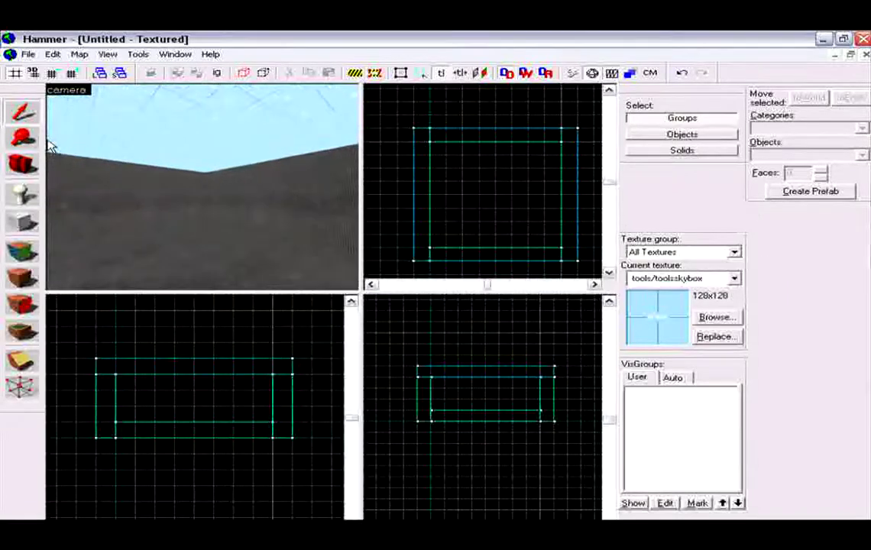
pyautogui.click(24, 194)
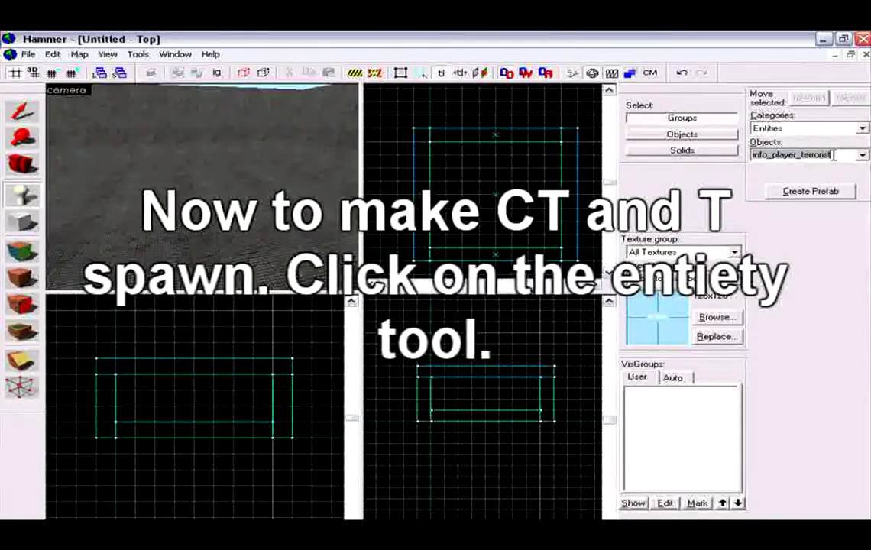
pyautogui.click(863, 156)
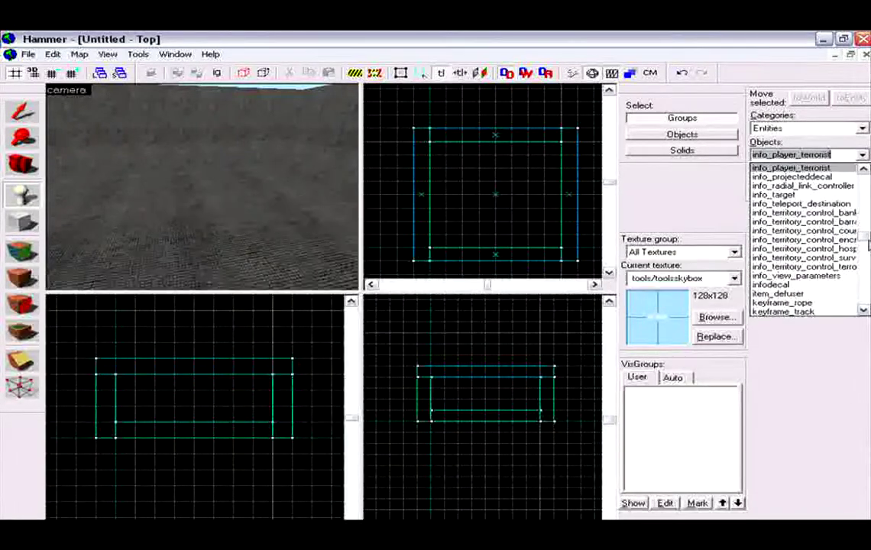
pyautogui.moveTo(867, 233)
pyautogui.mouseDown()
pyautogui.moveTo(868, 211)
pyautogui.moveTo(868, 239)
pyautogui.mouseUp()
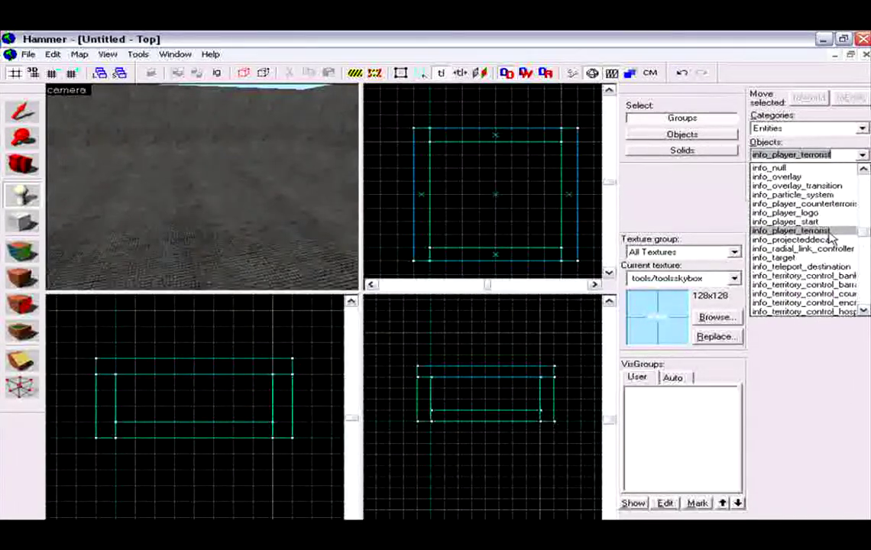
pyautogui.click(826, 232)
pyautogui.press('z')
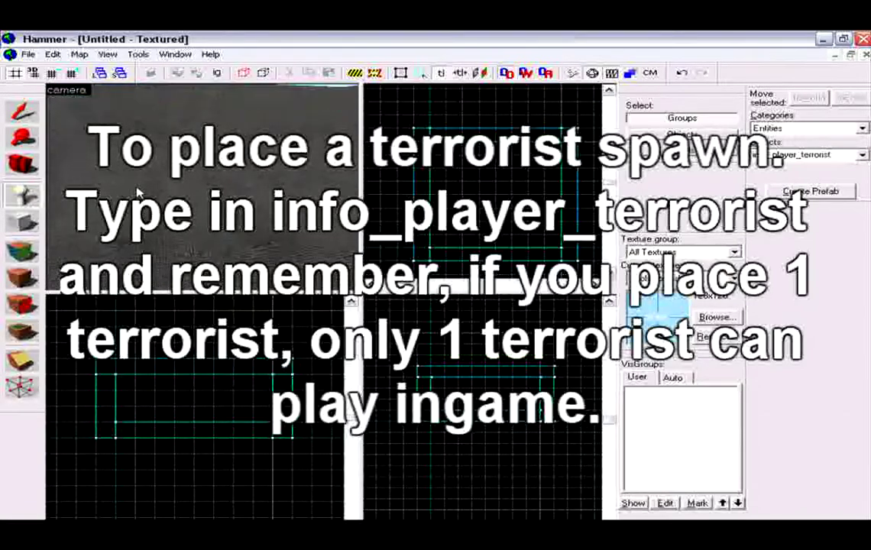
pyautogui.press('z')
pyautogui.click(131, 195)
pyautogui.press('z')
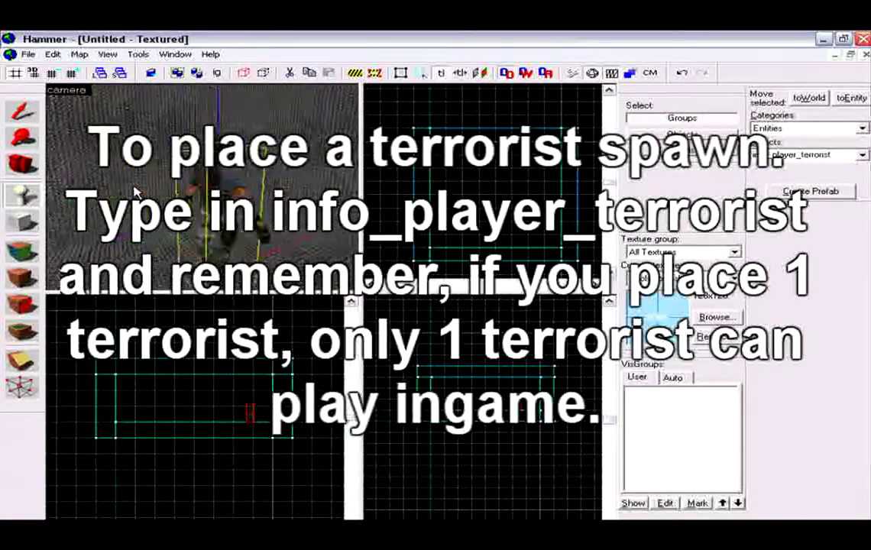
# Place an info_player_counterterrorist entity on the floor in the corner diagonally opposite the terrorist spawn.
pyautogui.press('s')
pyautogui.press('z')
pyautogui.press('Down')
pyautogui.press('Down')
pyautogui.press('Down')
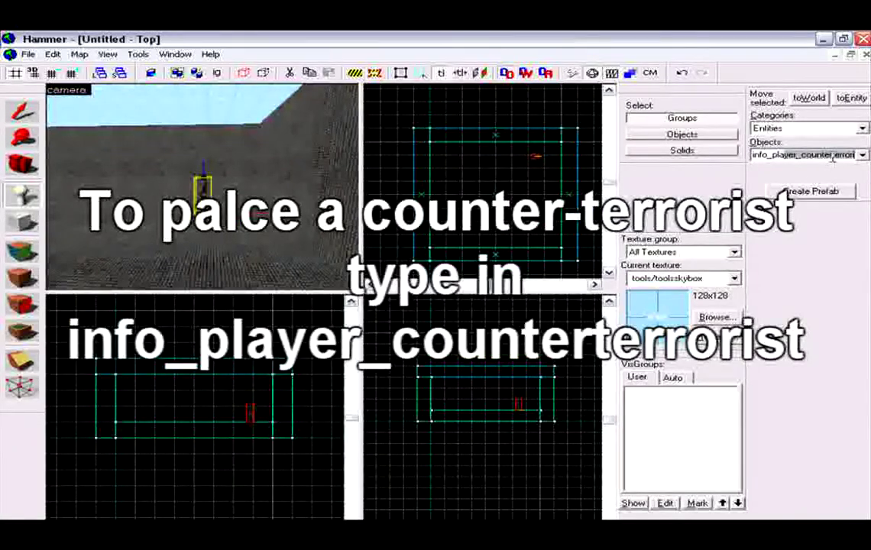
pyautogui.press('BackSpace')
pyautogui.write('ou')
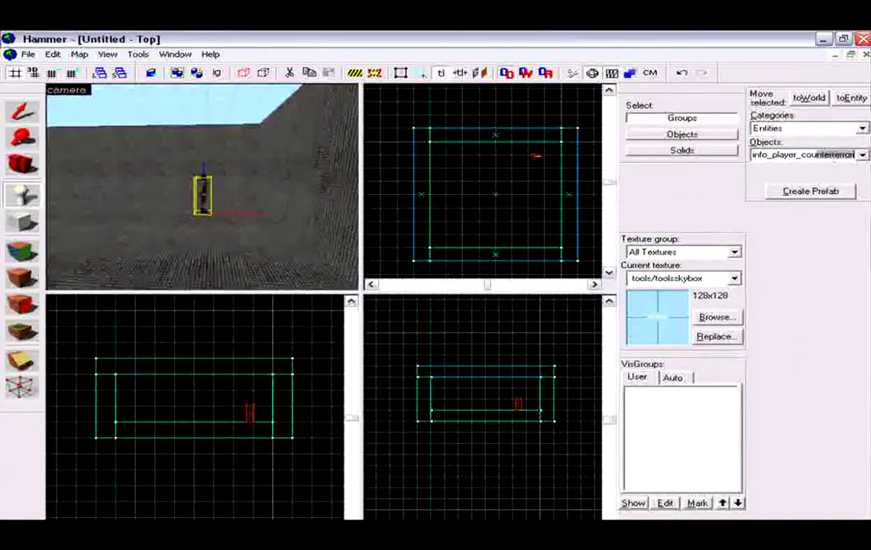
pyautogui.press('Left')
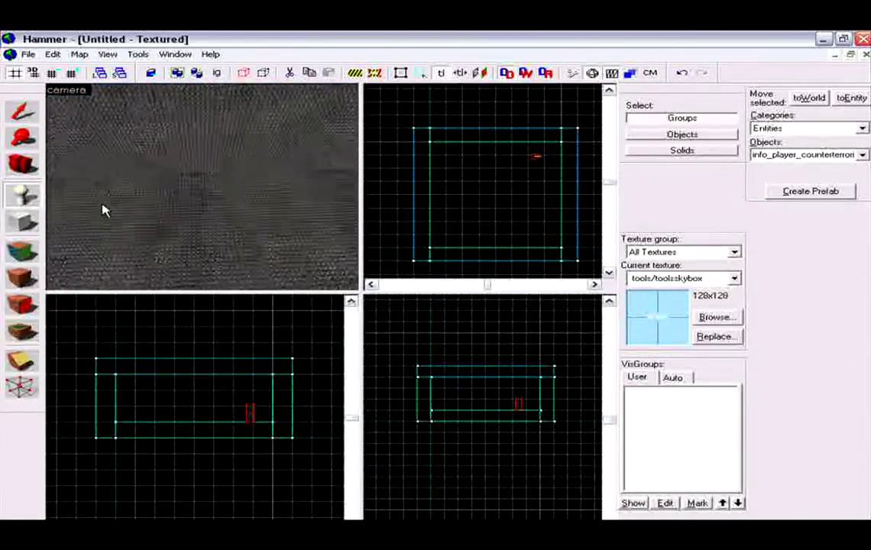
pyautogui.click(135, 200)
pyautogui.press('Up')
pyautogui.press('Up')
pyautogui.press('Up')
pyautogui.press('Up')
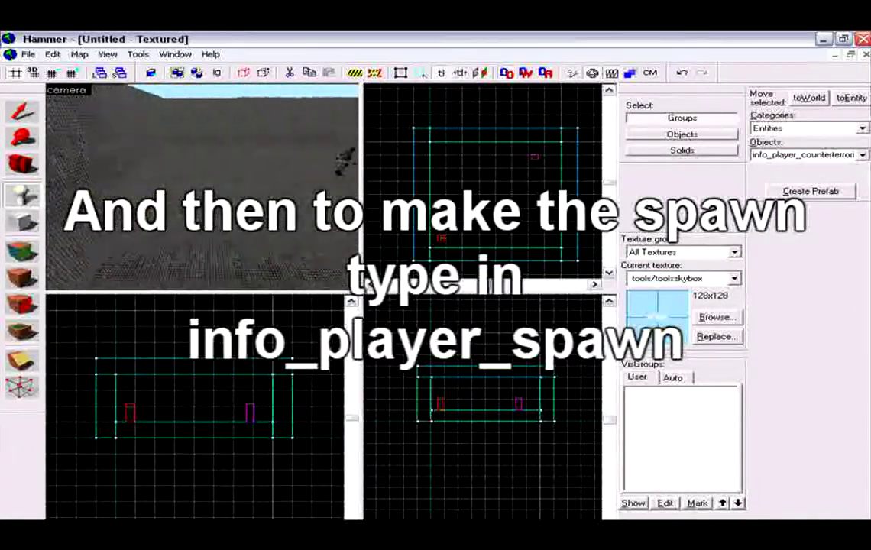
# Place a player spawn entity on the floor near the middle of the room and clear the selection.
pyautogui.click(813, 156)
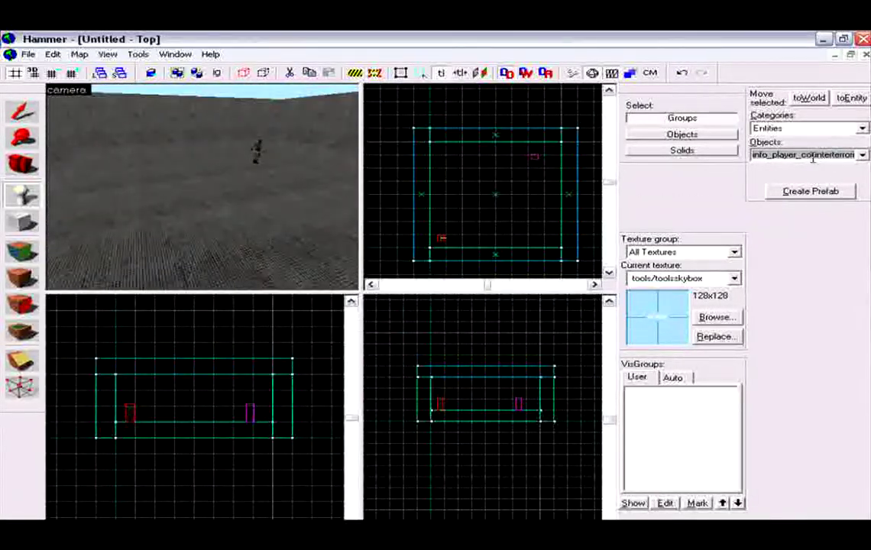
pyautogui.press('BackSpace')
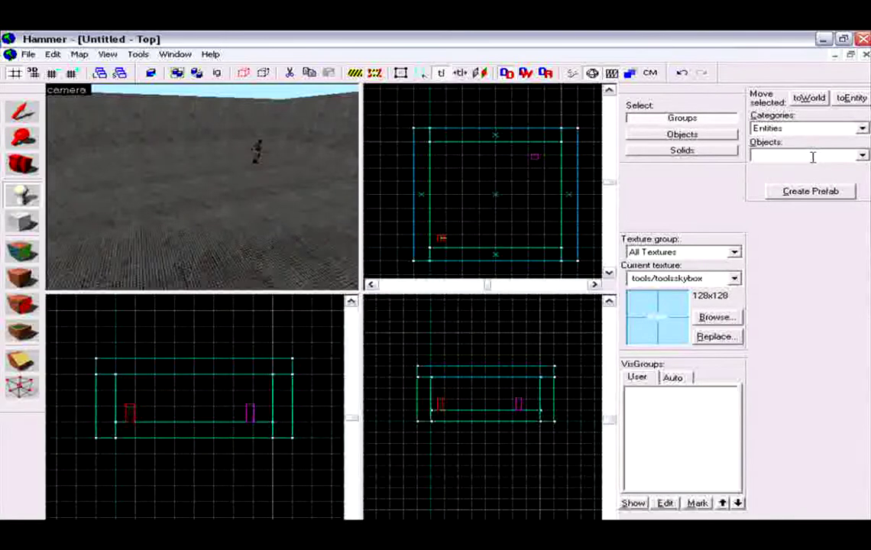
pyautogui.write('info_camera_link')
pyautogui.click(245, 215)
pyautogui.click(21, 111)
pyautogui.click(492, 267)
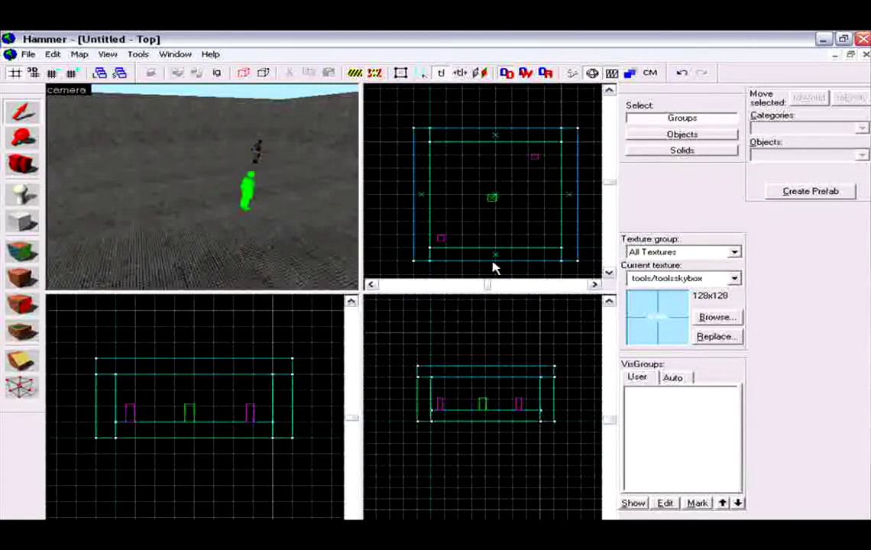
# Move the counter-terrorist spawn slightly away from its corner toward the room's interior and deselect it.
pyautogui.scroll(4, 439, 245)
pyautogui.click(445, 236)
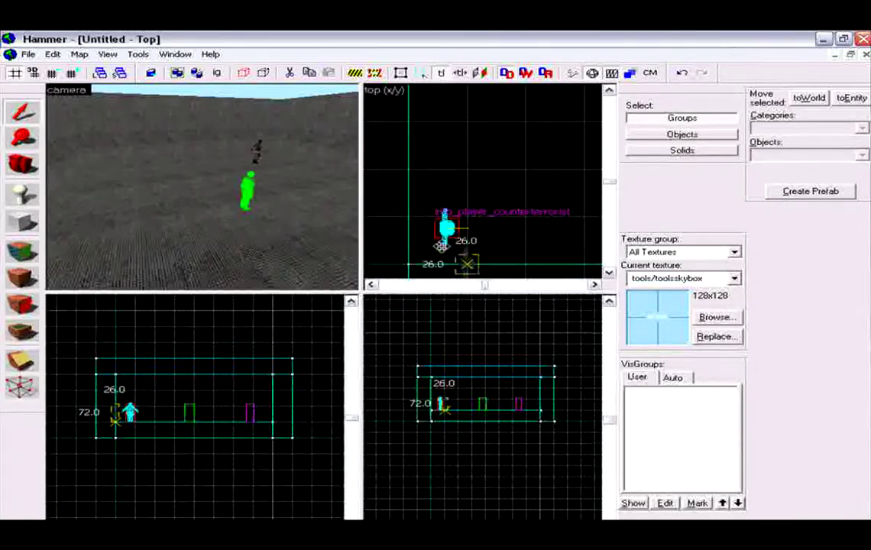
pyautogui.moveTo(441, 247); pyautogui.dragTo(446, 218)
pyautogui.click(491, 170)
# Move the terrorist spawn slightly closer to its corner of the room in the top view and deselect it.
pyautogui.scroll(-10, 506, 145)
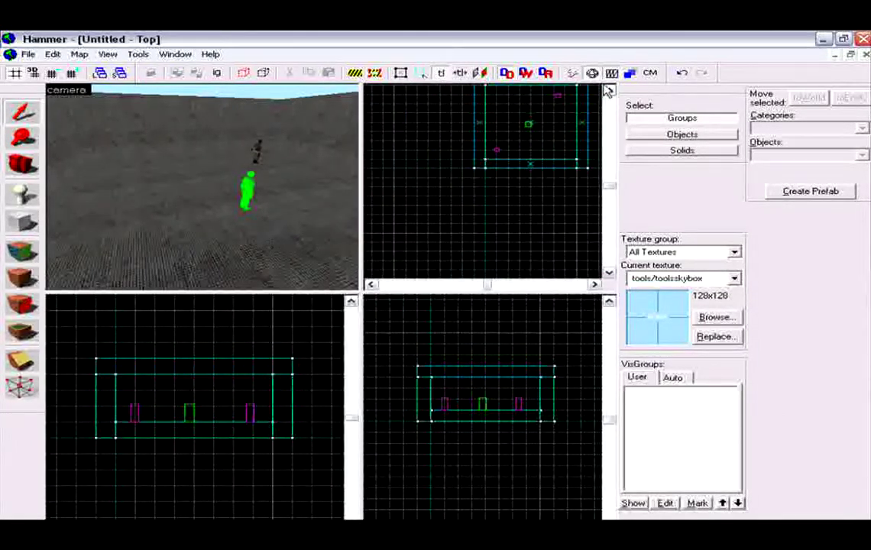
pyautogui.scroll(4, 571, 132)
pyautogui.click(534, 148)
pyautogui.moveTo(534, 147); pyautogui.dragTo(559, 148)
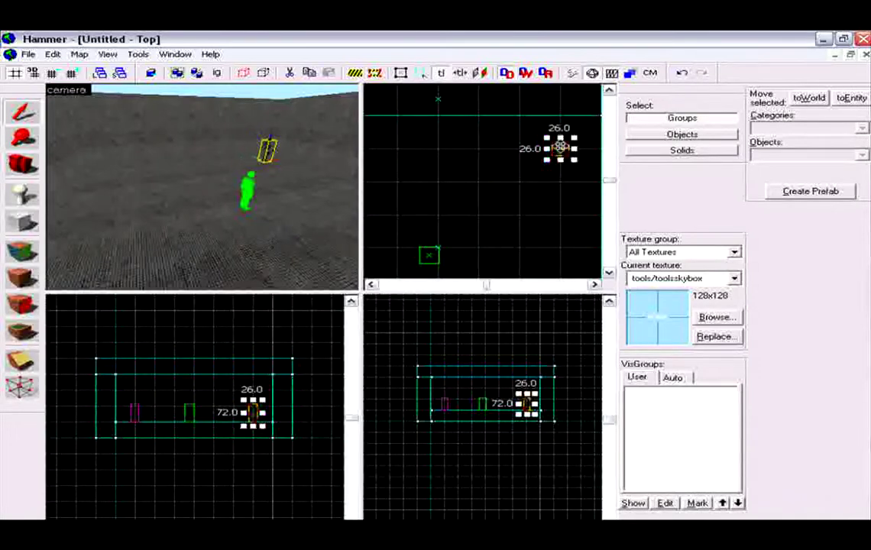
pyautogui.click(468, 188)
# Shift the player spawn slightly in the top view to center it in the room, and deselect it.
pyautogui.scroll(-2, 466, 222)
pyautogui.click(443, 233)
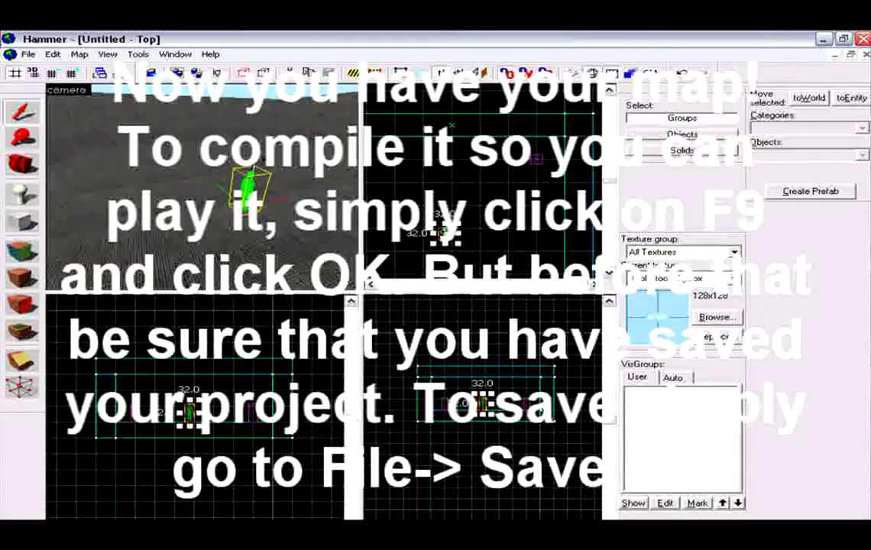
pyautogui.moveTo(445, 233); pyautogui.dragTo(451, 227)
pyautogui.click(420, 206)
# Examine the room, its sky roof and the three spawn entities from several angles in the 3D view.
pyautogui.scroll(3, 93, 197)
pyautogui.scroll(-3, 93, 197)
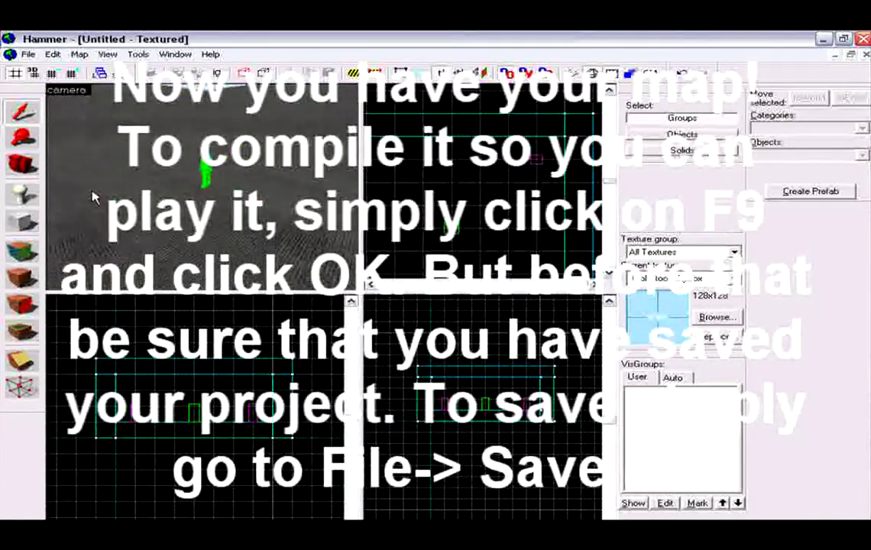
pyautogui.press('w')
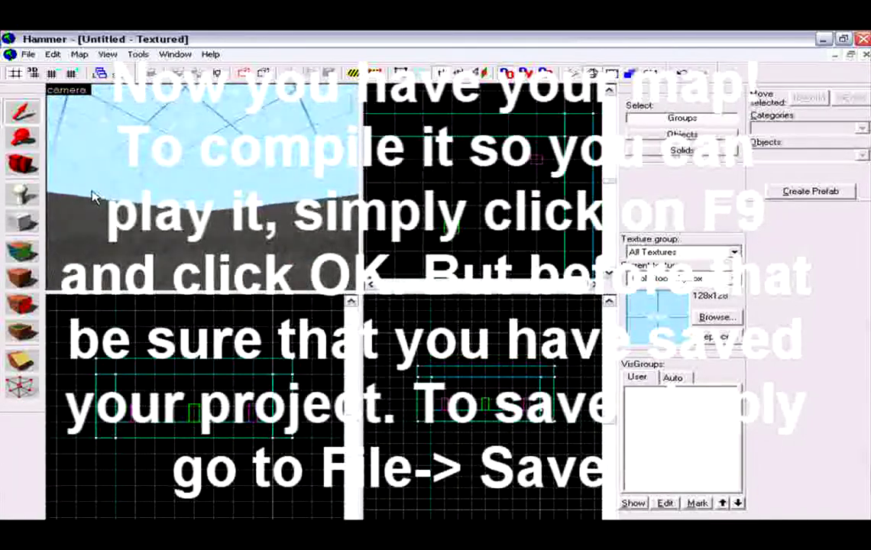
pyautogui.press('w')
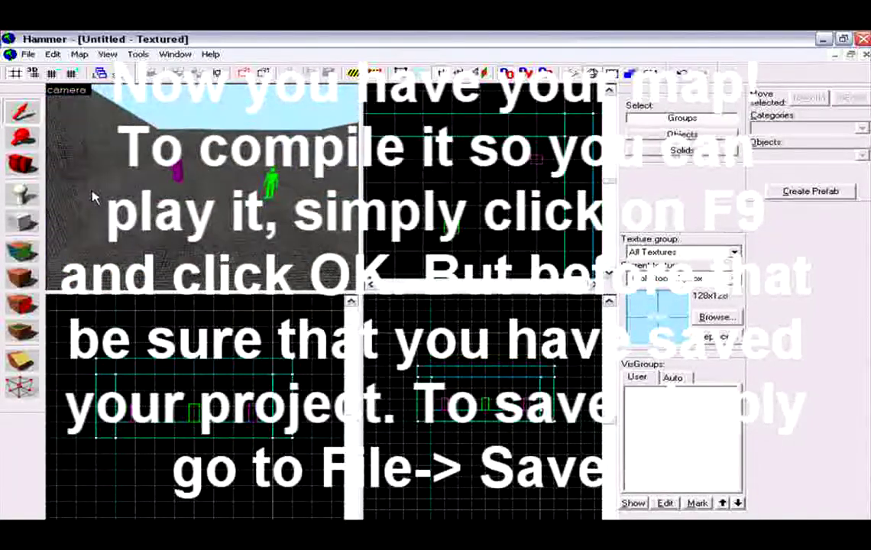
pyautogui.press('w')
pyautogui.press('s')
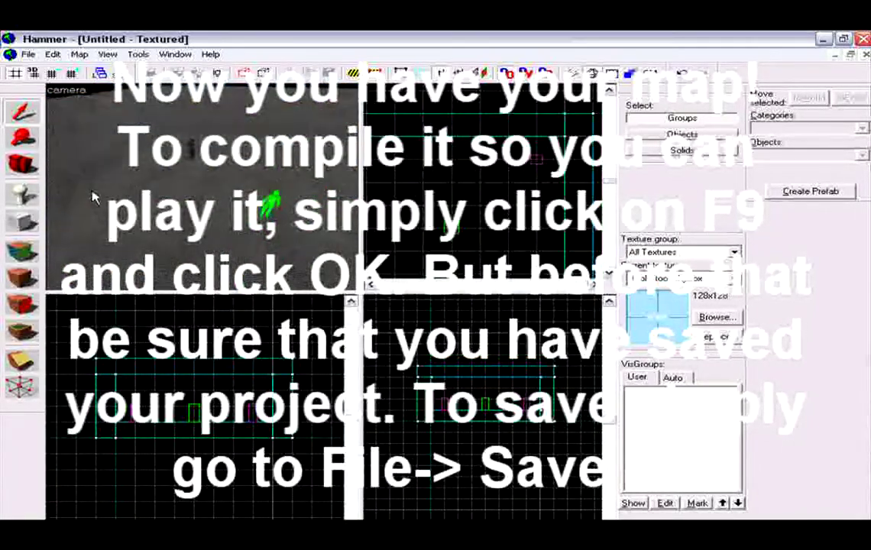
pyautogui.press('s')
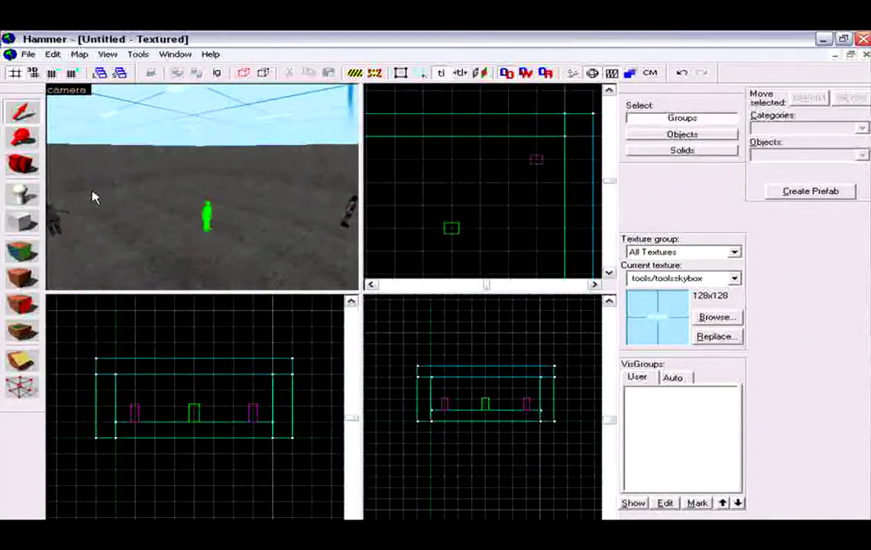
pyautogui.press('Left')
pyautogui.press('Left')
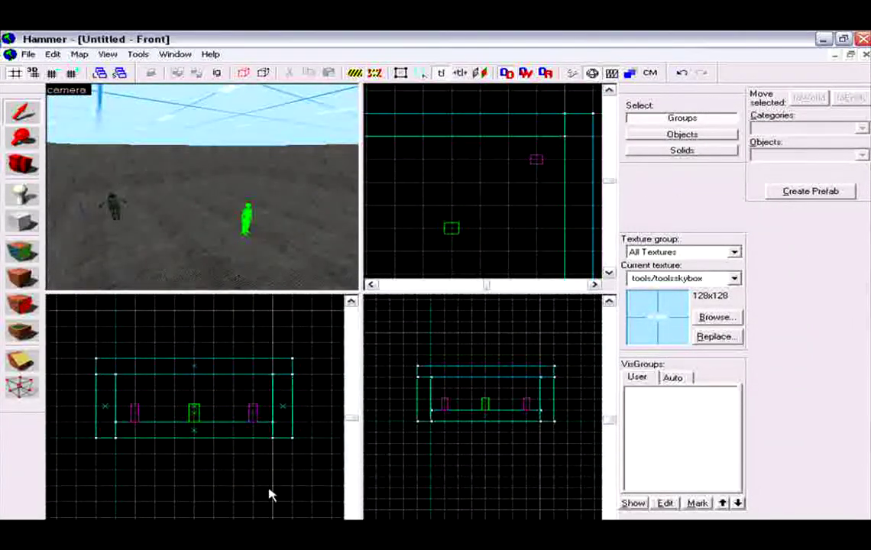